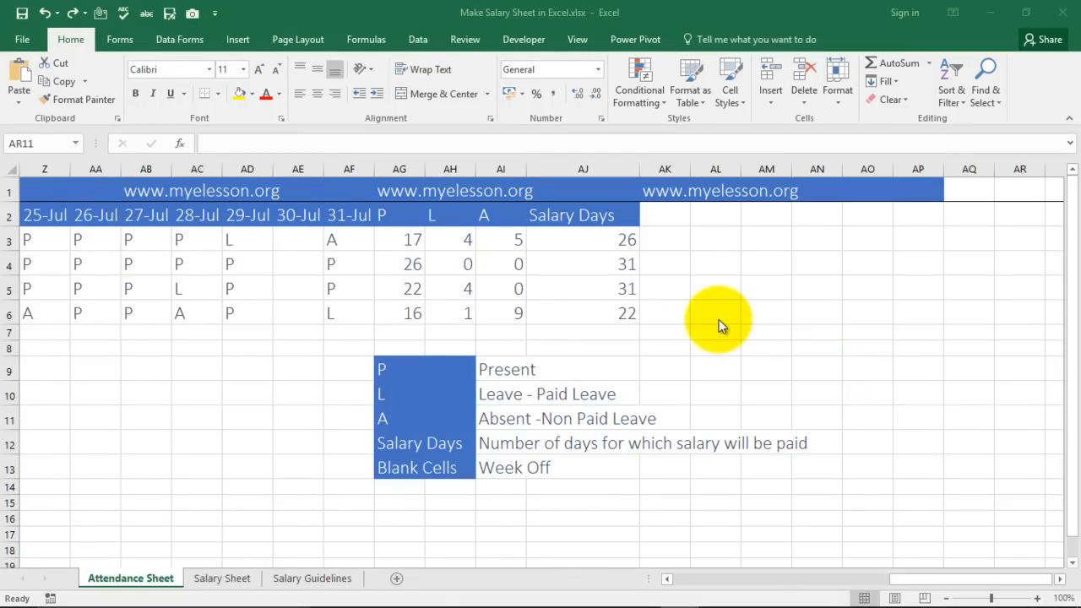
Go back along row 6 of the attendance sheet to the employee name column to view the daily entries.
left_click(658, 314)
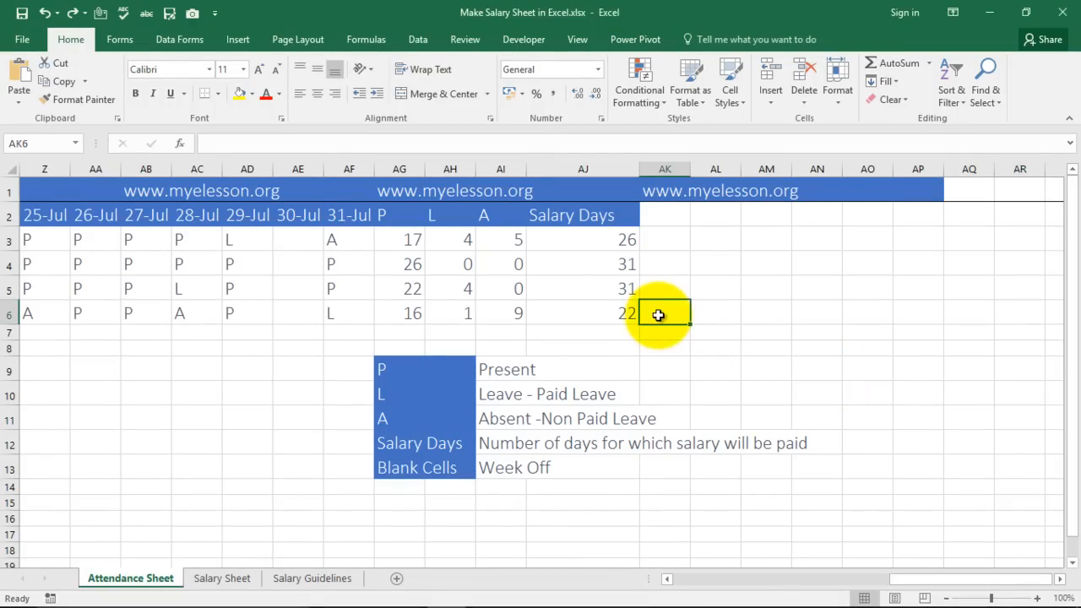
key("ctrl+Left")
key("ctrl+Left")
key("ctrl+Left")
key("ctrl+Left")
key("ctrl+Left")
key("ctrl+Left")
key("ctrl+Left")
key("ctrl+Left")
key("ctrl+Left")
key("ctrl+Left")
key("ctrl+Left")
key("ctrl+Left")
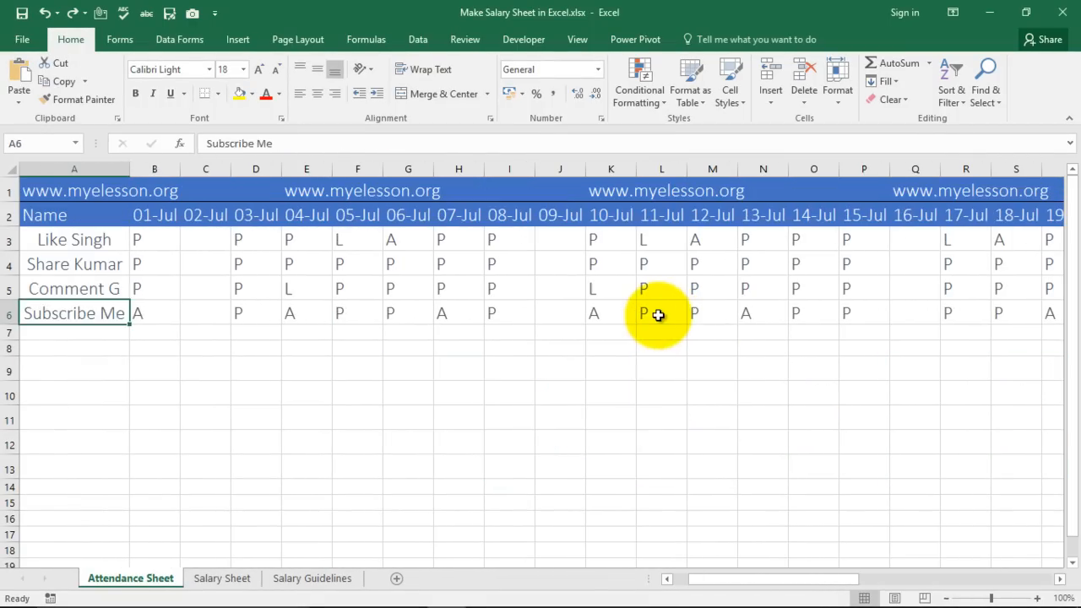
Review the first employee's July attendance in row 3, from the name through the P, L, A and Salary Days columns.
key("Up")
key("Up")
key("Up")
key("ctrl+Right")
key("ctrl+Right")
key("ctrl+Right")
key("ctrl+Right")
key("Right")
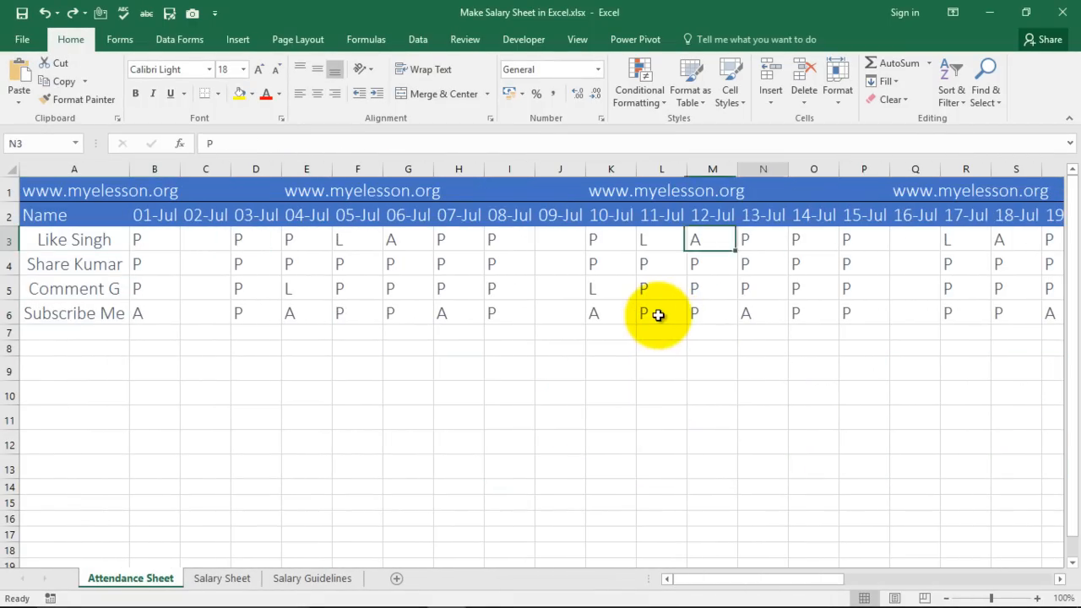
key("ctrl+Right")
key("ctrl+Right")
key("ctrl+Right")
key("ctrl+Right")
key("ctrl+Right")
key("ctrl+Right")
key("ctrl+Right")
key("Right")
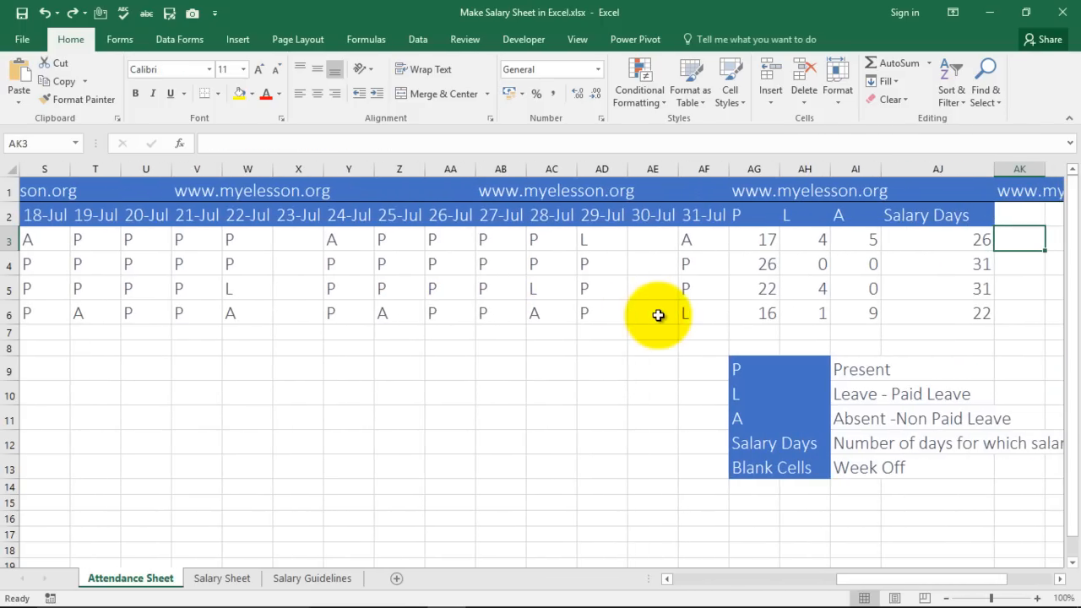
Open the Salary Sheet and look through all of row 5's columns, ending back at the Sr.no cell A5.
left_click(218, 578)
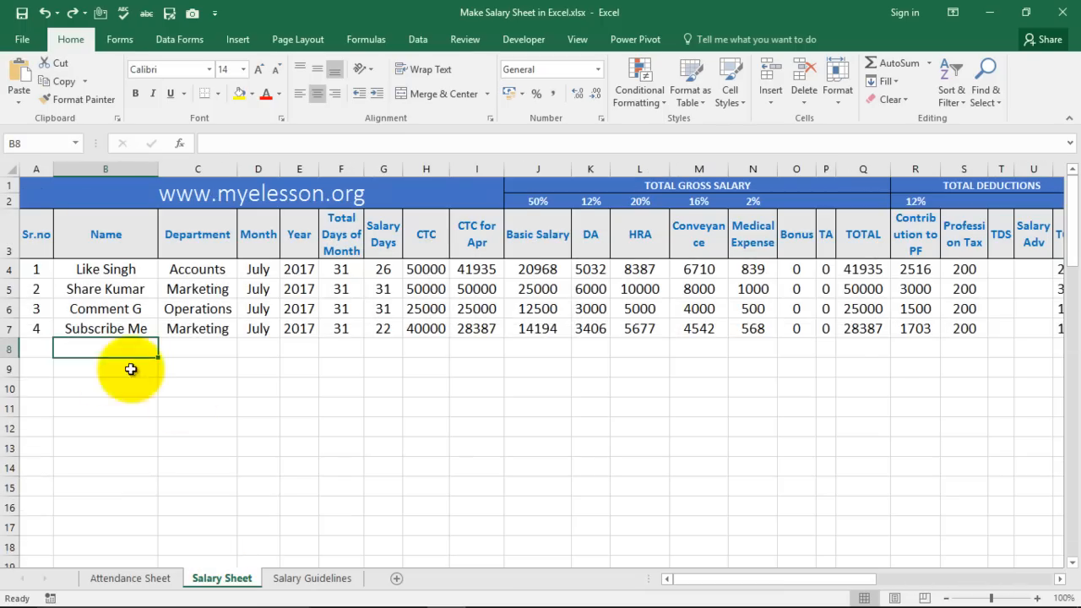
left_click(424, 287)
key("Right")
key("Right")
key("Right")
key("Right")
key("Right")
key("Right")
key("Right")
key("Right")
key("Right")
key("Right")
key("Right")
key("Right")
key("Right")
key("Right")
key("Right")
key("Right")
key("Right")
key("Right")
key("Right")
key("Right")
key("Right")
key("Left")
key("Left")
key("Left")
key("Left")
key("Left")
key("Left")
key("Left")
key("Left")
key("Left")
key("Left")
key("Left")
key("Left")
key("Left")
key("Left")
key("Left")
key("Left")
key("Left")
key("Left")
key("Left")
key("Left")
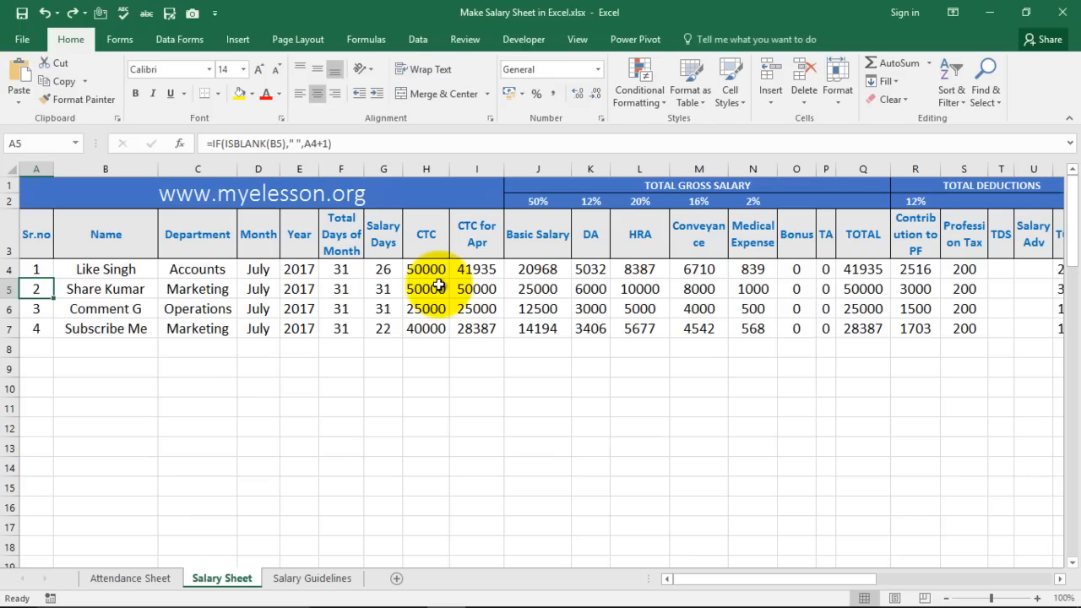
Examine the second employee's details in row 5, including the Salary Days lookup formula and the CTC.
key("Right")
key("Right")
key("Right")
key("Right")
key("Right")
key("Right")
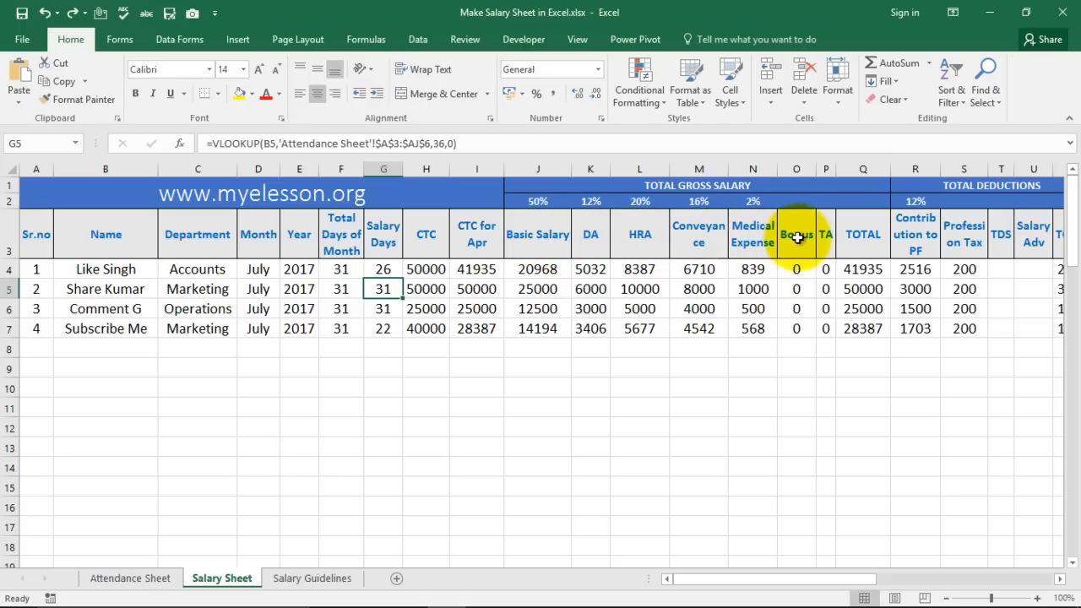
key("Right")
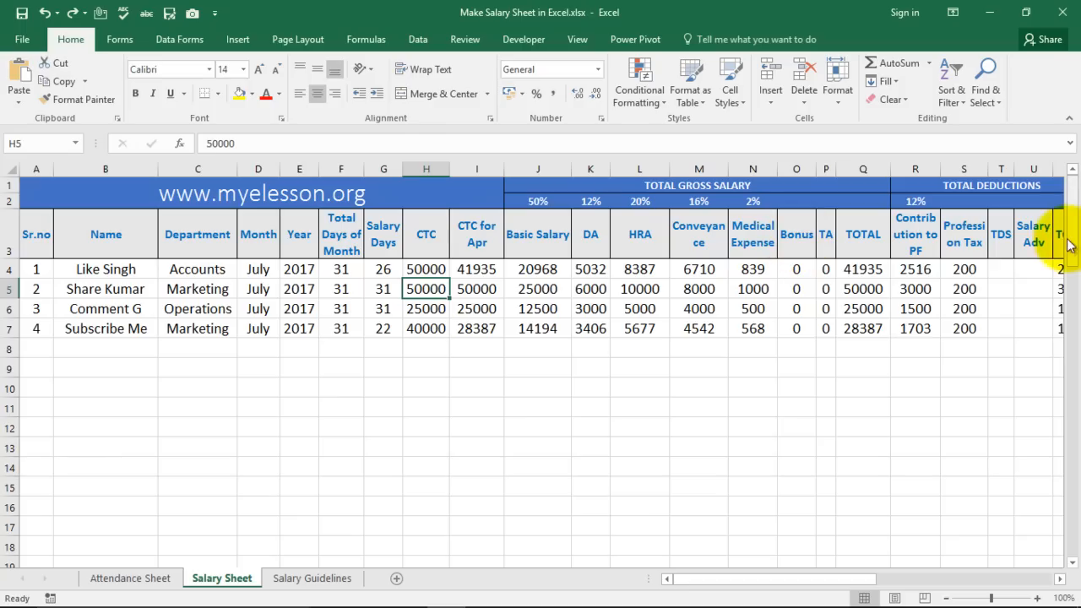
Examine row 5's gross salary components, deductions and net payable columns, from CTC for Apr onward.
key("Right")
key("Right")
key("Right")
key("Right")
key("Right")
key("Right")
key("Right")
key("Right")
key("Right")
key("Right")
key("Right")
key("Right")
key("Right")
key("Right")
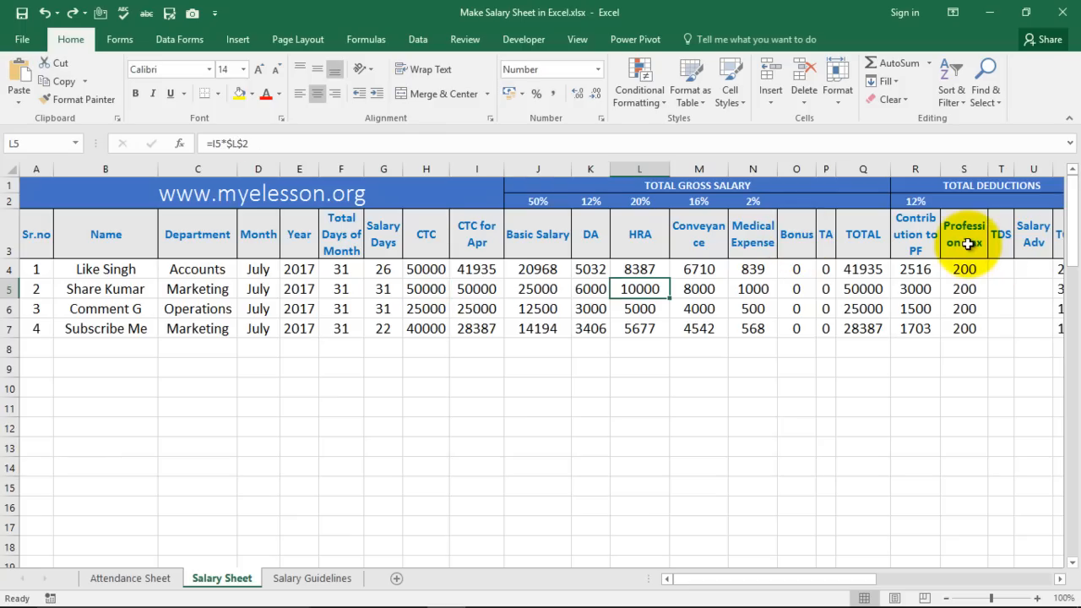
key("Right")
key("Right")
key("Right")
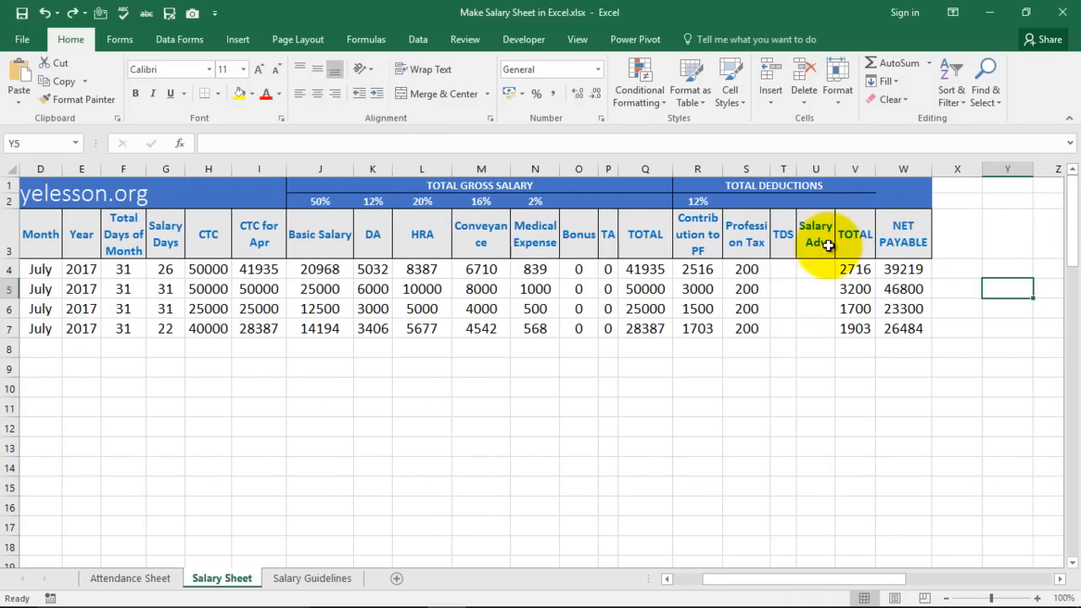
Return to the Attendance Sheet and move back through the July dates to the Name column.
left_click(139, 578)
left_click(195, 367)
key("Left")
key("Left")
key("Left")
key("Left")
key("Left")
key("Left")
key("Left")
key("Left")
key("Left")
key("Left")
key("Left")
key("Left")
key("Left")
key("Left")
key("Left")
key("Left")
key("Left")
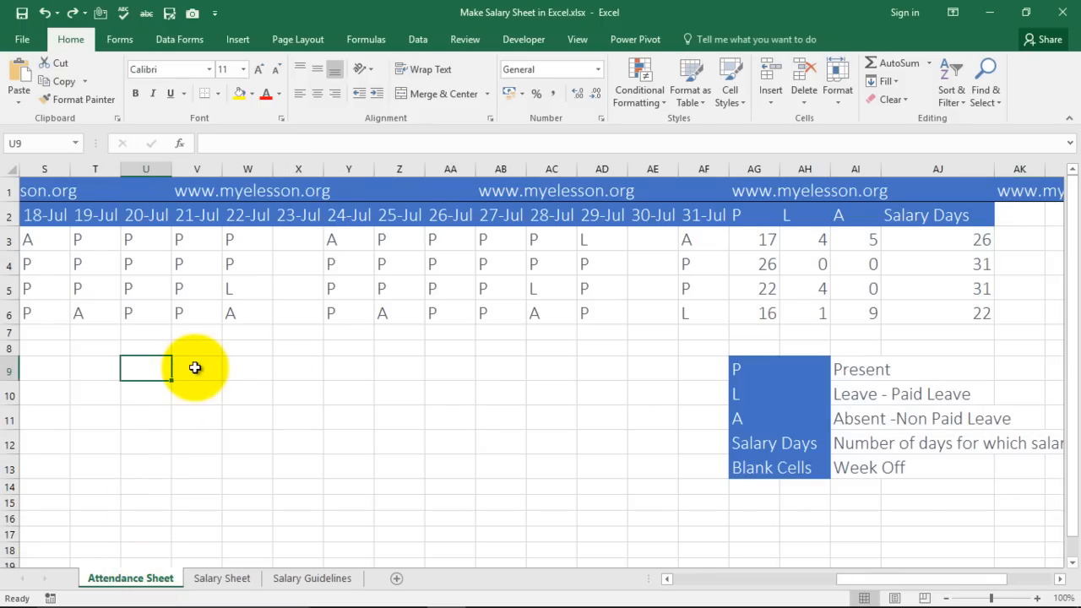
key("Left")
key("Left")
key("Left")
key("Left")
Look through the employee names listed in A3:A6 under the Name header.
key("Up")
key("Up")
key("Up")
key("Up")
key("Up")
key("Up")
key("Up")
key("Up")
key("Down")
key("Down")
key("Down")
key("Down")
key("Up")
key("Up")
key("Down")
key("Up")
key("Down")
key("Down")
key("Down")
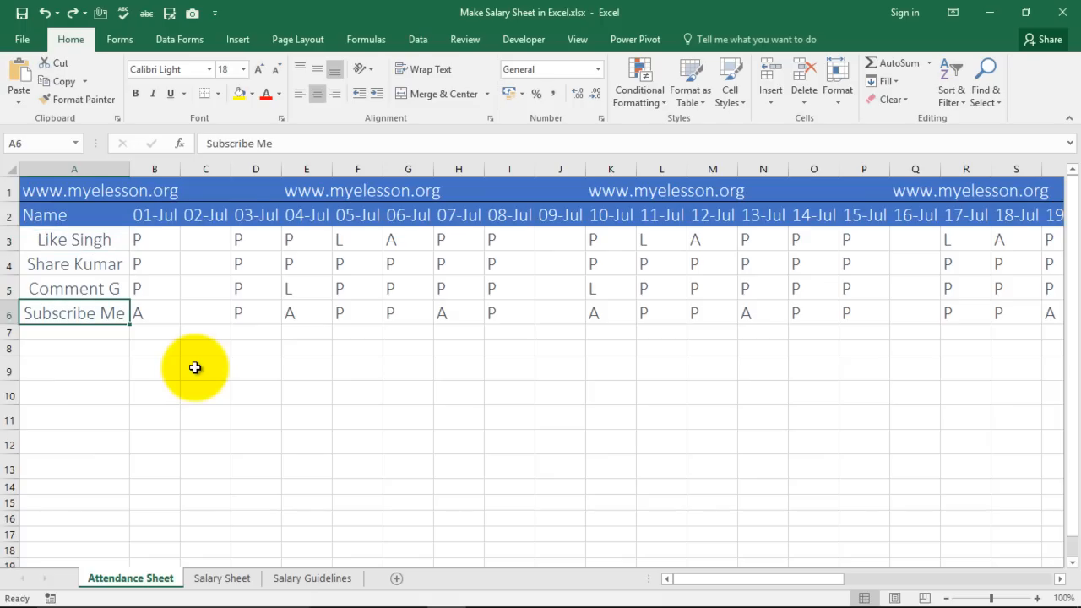
key("Up")
key("Up")
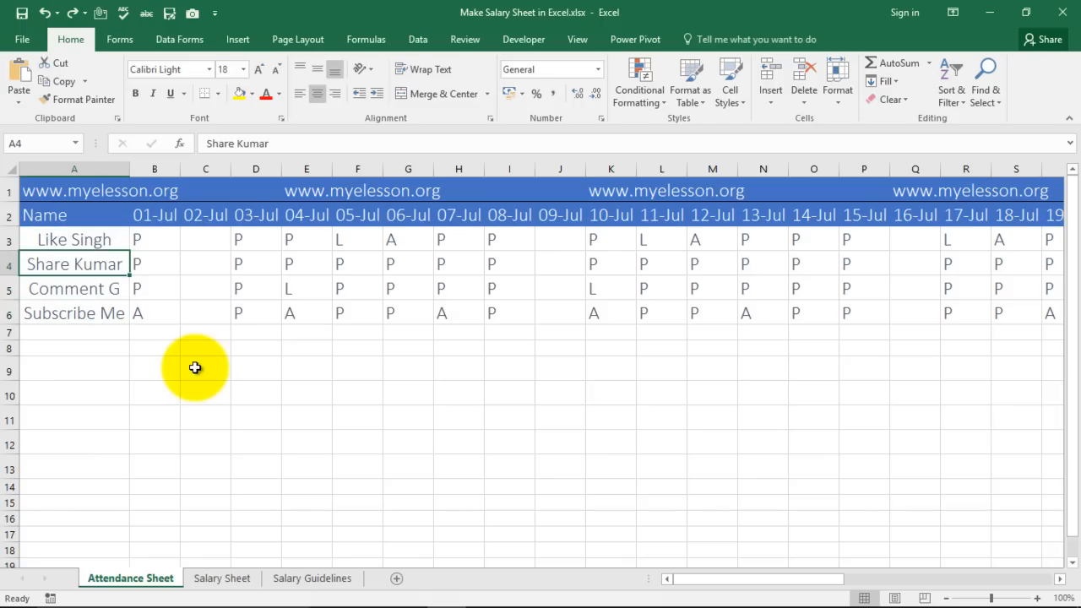
key("Up")
key("Down")
key("Down")
key("Down")
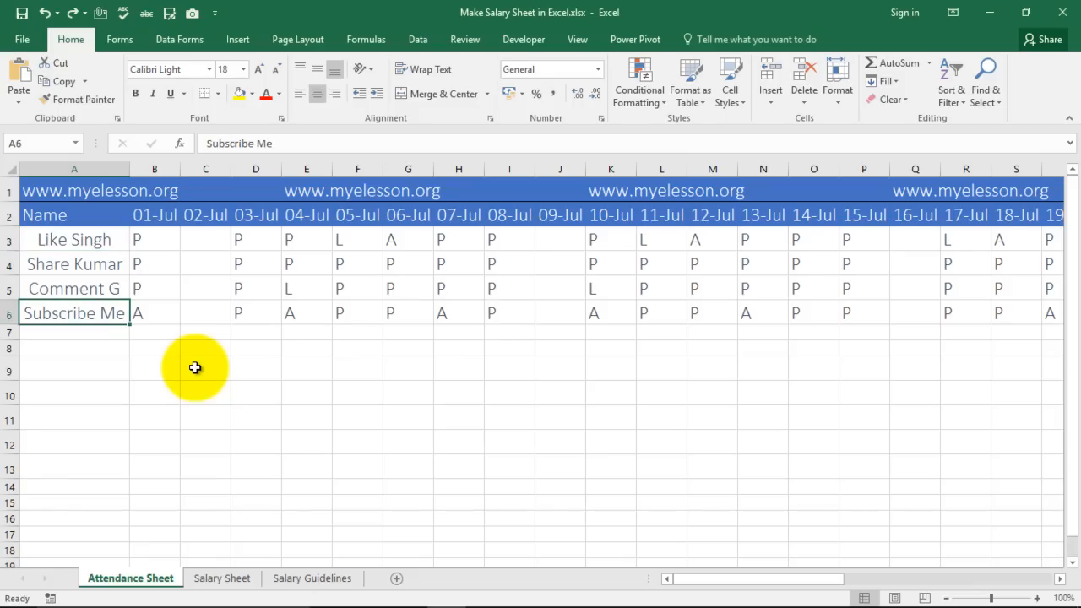
Examine the attendance marks beside the names, from the first employee's 01-Jul entry to the 04-Jul entry in row 5.
key("Up")
key("Up")
key("Up")
key("Right")
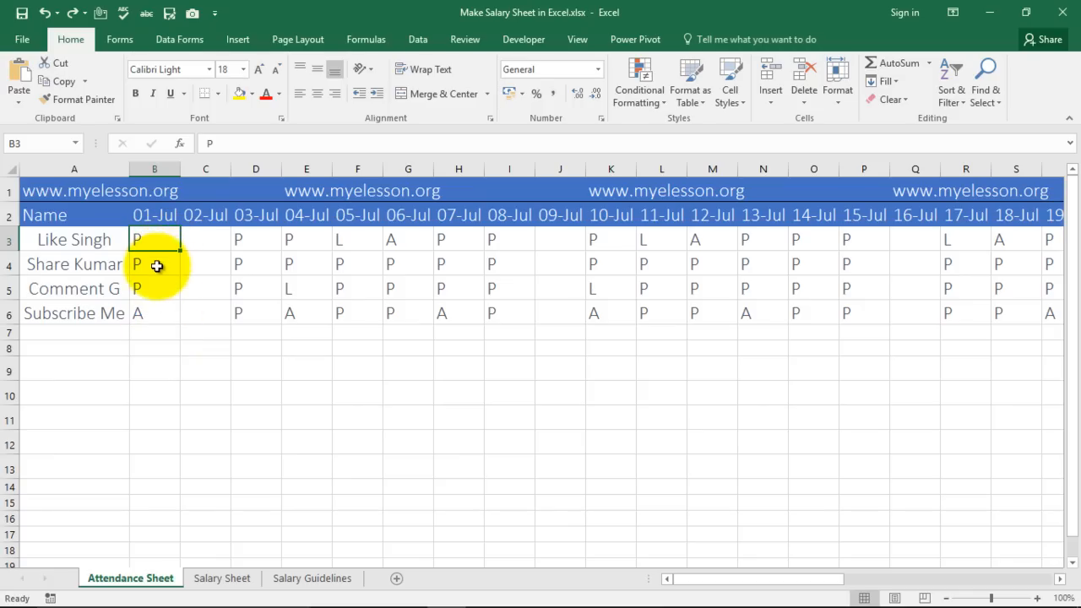
left_click(282, 291)
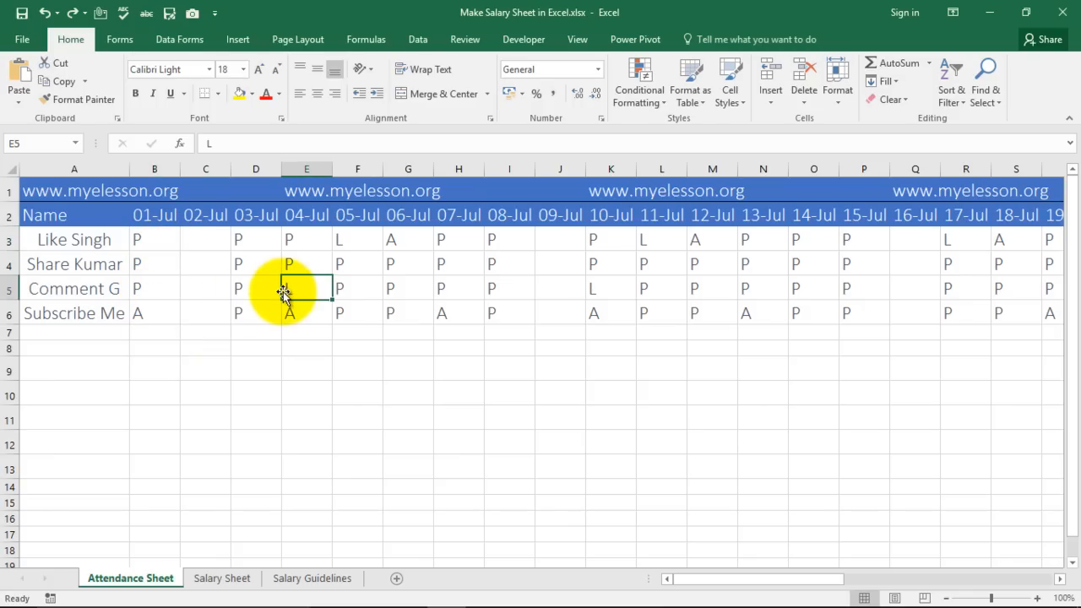
Look across row 4's July attendance to the P, L, A and Salary Days totals and the legend explaining the codes.
left_click(213, 260)
key("Right")
key("Right")
key("Right")
key("Right")
key("Right")
key("Right")
key("Right")
key("Right")
key("Right")
key("Right")
key("Right")
key("Right")
key("Right")
key("Right")
key("Right")
key("Right")
key("Right")
key("Right")
key("Right")
key("Right")
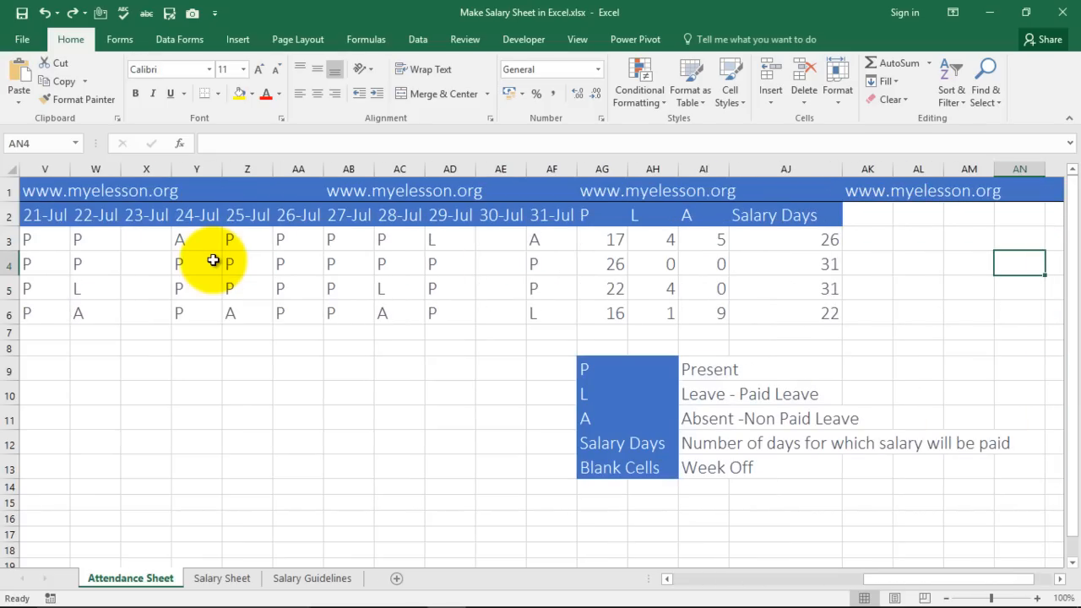
key("Left")
key("Left")
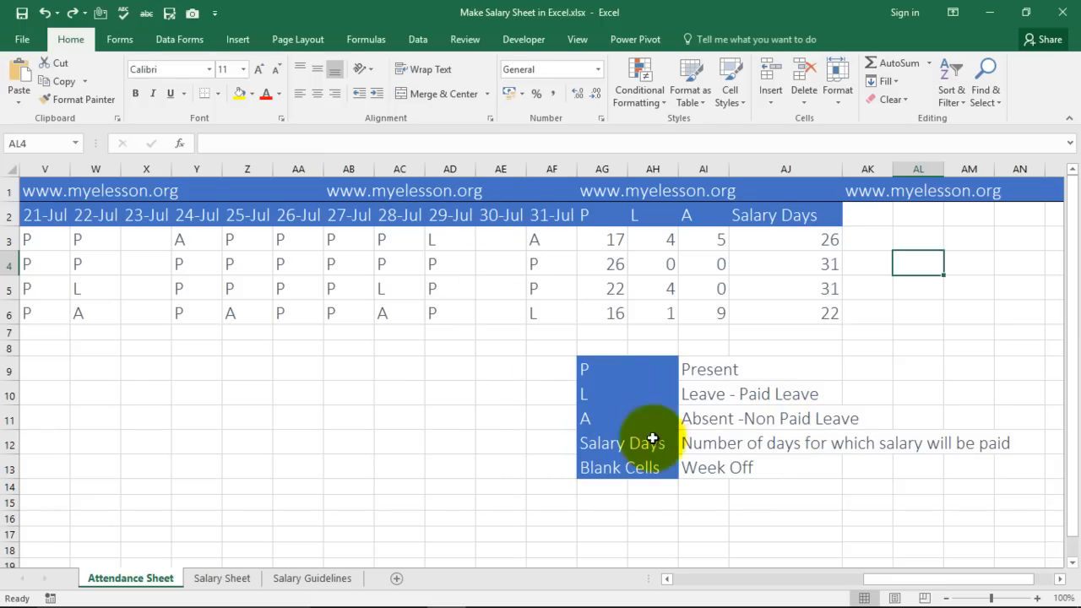
Examine row 3's formulas for Salary Days and for the P, L and A counts.
left_click(797, 239)
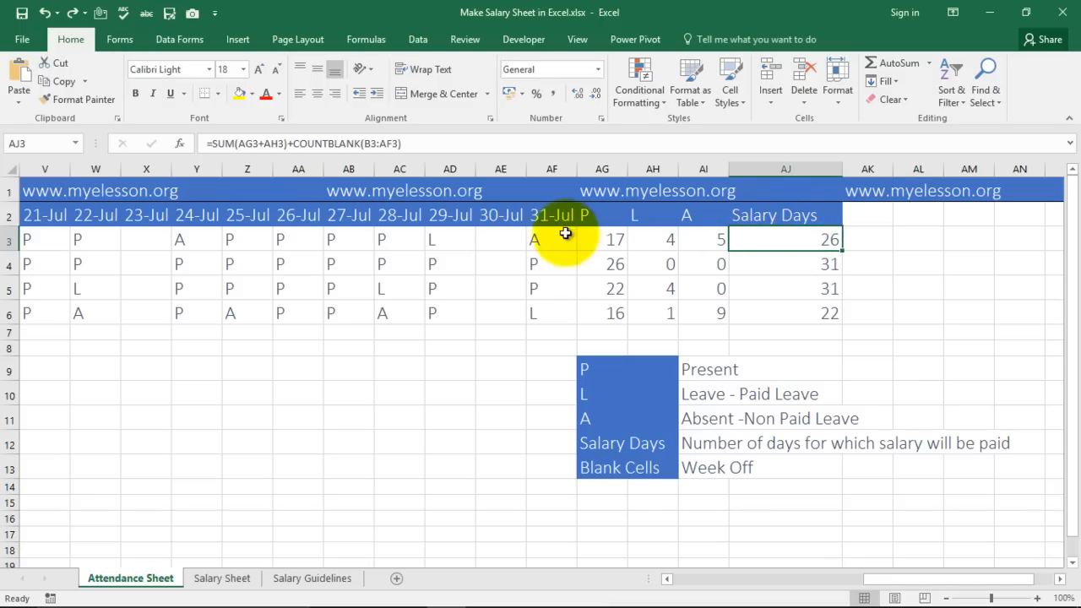
left_click(623, 241)
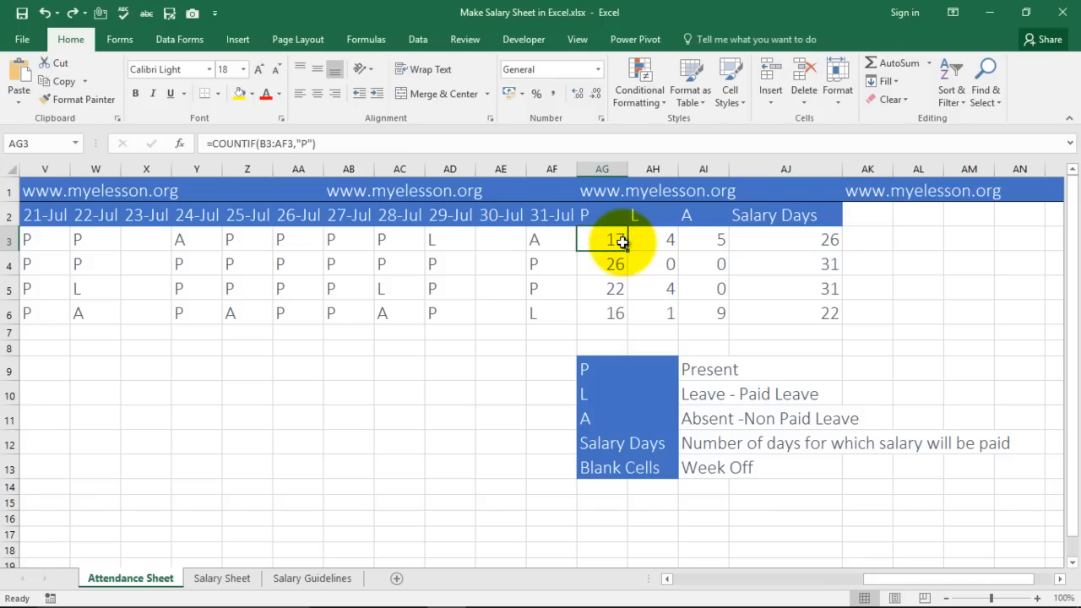
key("Right")
key("Right")
key("Left")
key("Left")
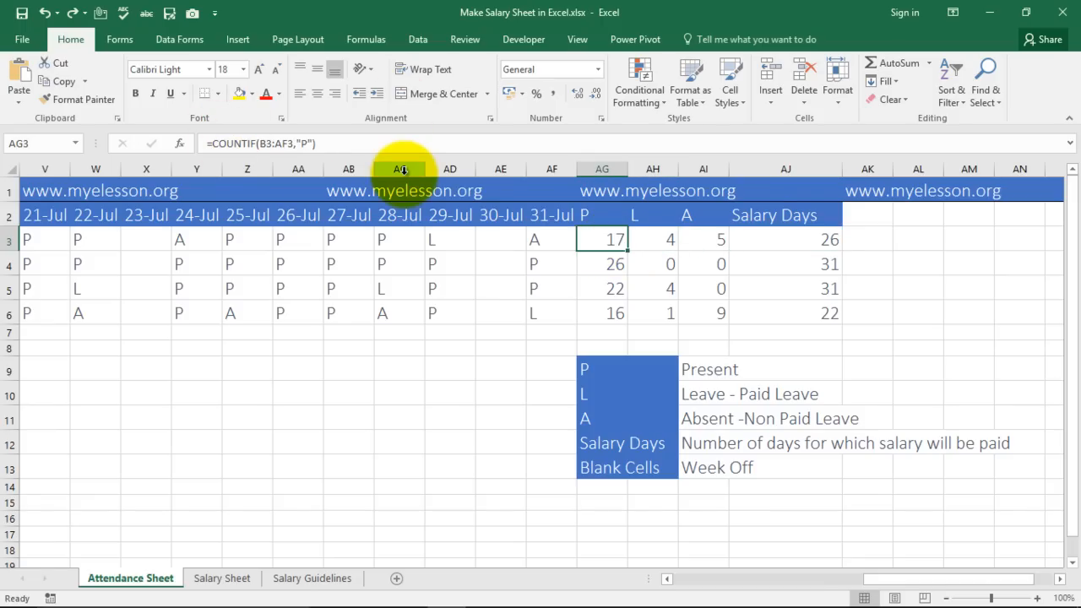
Re-enter the present-day count in AG3 as =COUNTIF(B3:AF3,"p").
type("=")
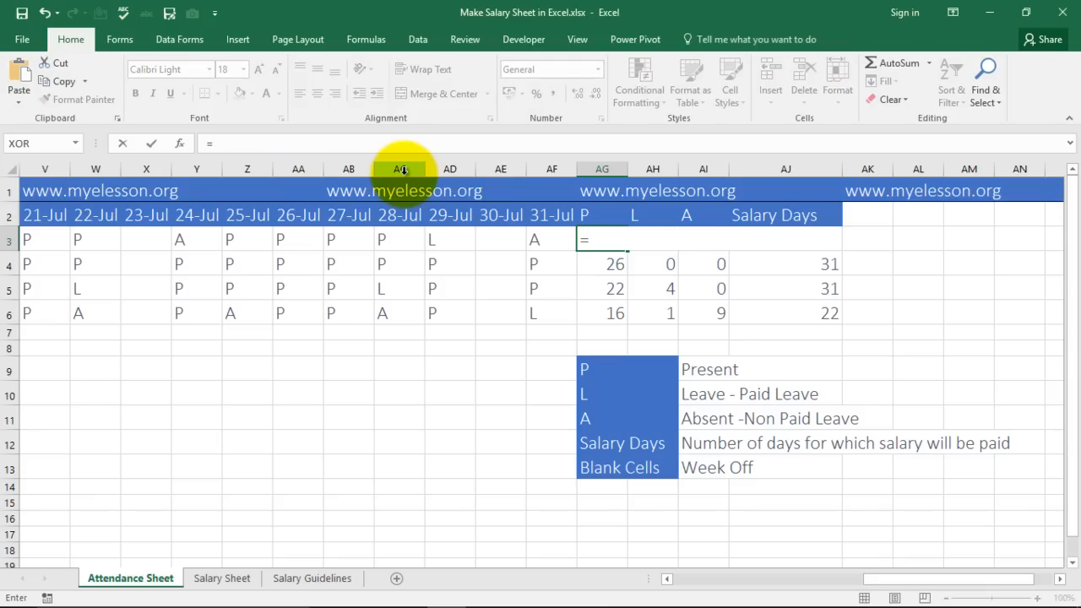
type("counti")
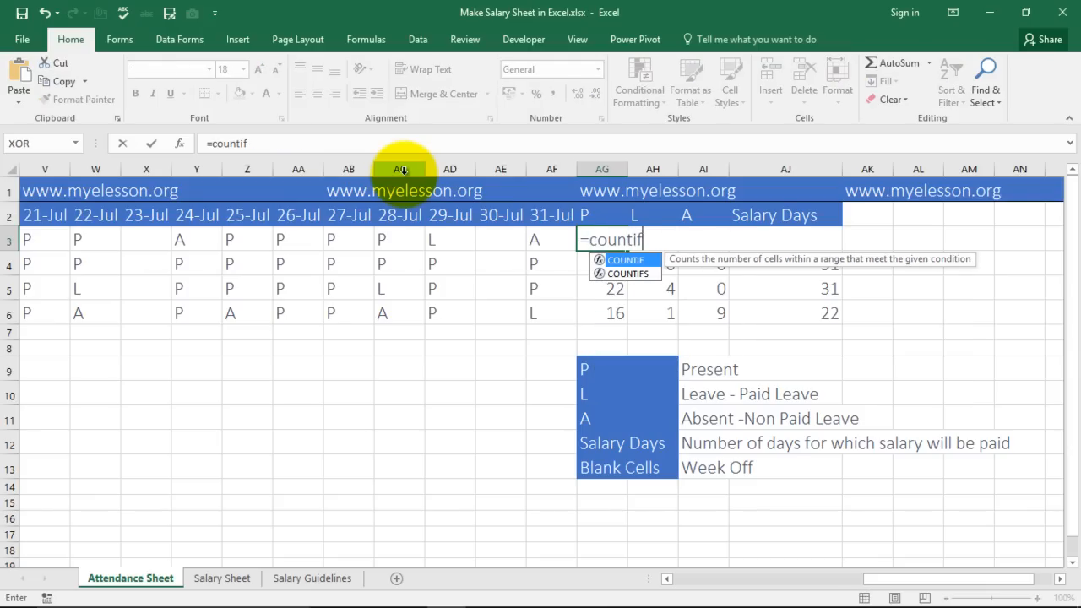
type("f")
key("Tab")
key("Left")
key("Left")
key("Right")
key("Left")
key("Right")
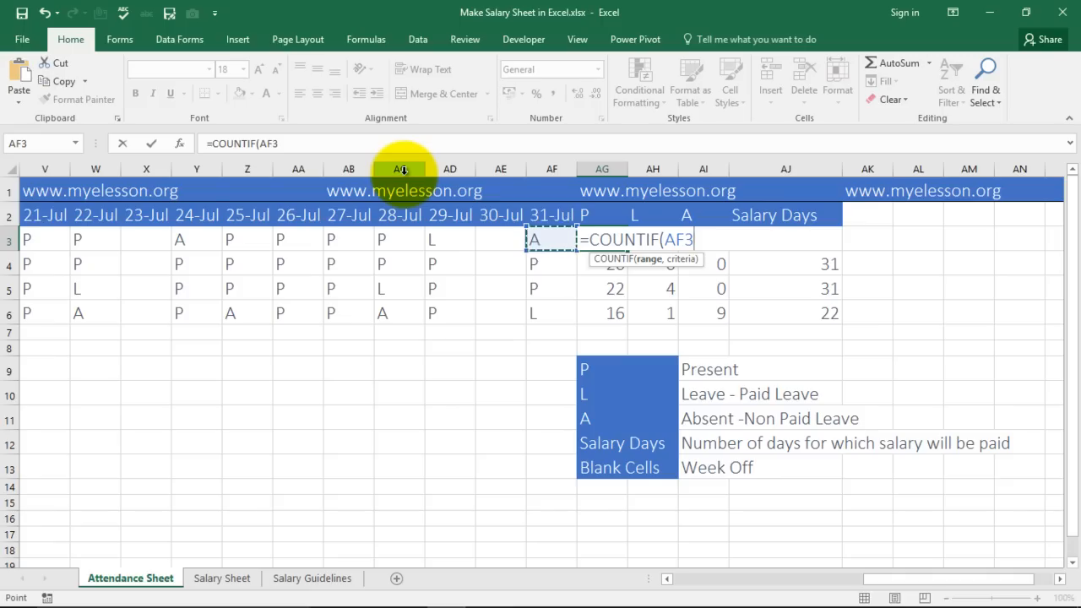
key("shift+Left")
key("shift+Left")
key("shift+Left")
key("shift+Left")
key("shift+Left")
key("shift+Left")
key("shift+Left")
key("shift+Left")
key("shift+Left")
key("shift+Left")
key("shift+Left")
key("shift+Left")
key("shift+Left")
key("shift+Left")
key("shift+Left")
key("shift+Left")
key("shift+Left")
key("shift+Left")
key("shift+Left")
key("shift+Left")
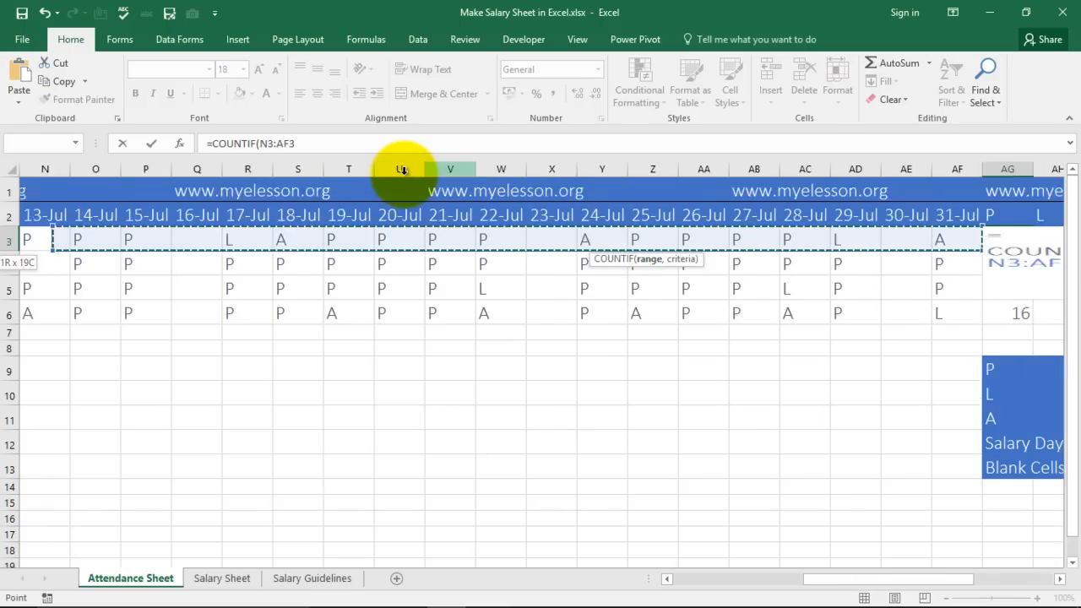
key("shift+Left")
key("shift+Left")
key("shift+Left")
key("shift+Left")
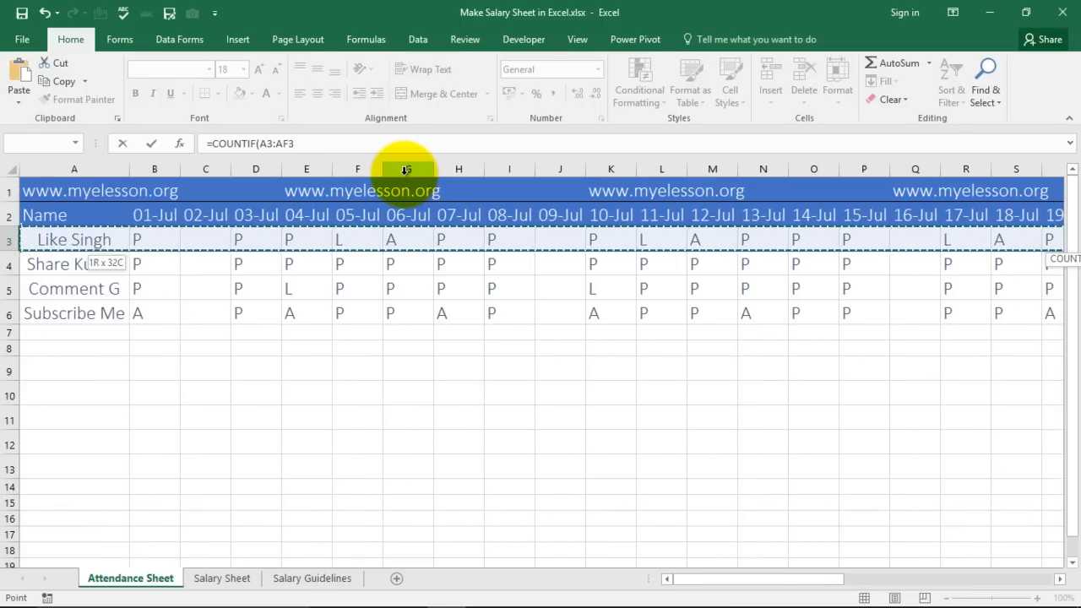
key("shift+Left")
type(",")
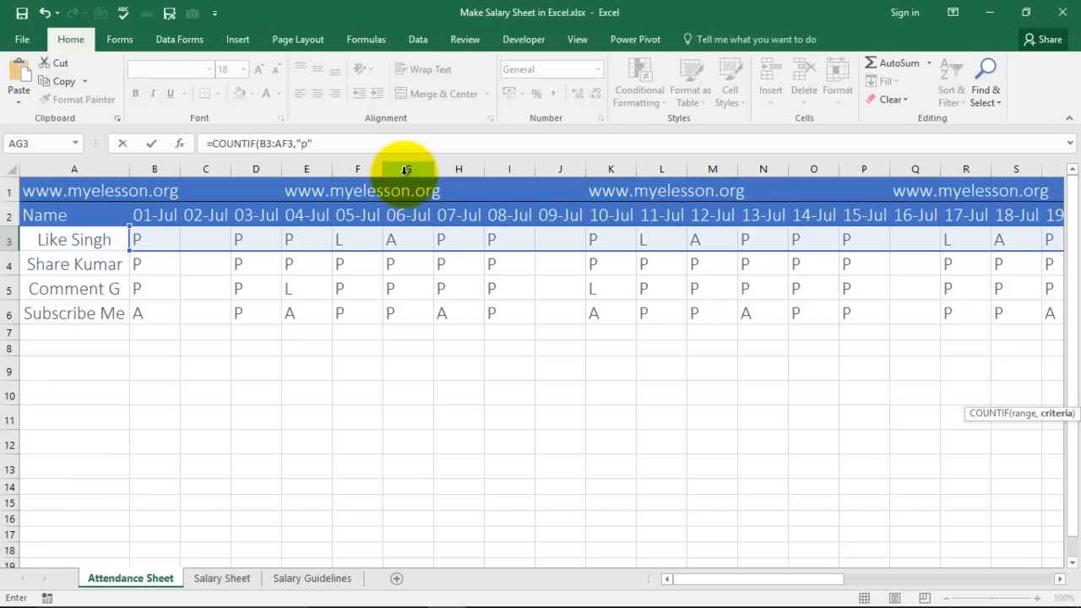
key("Return")
key("Up")
scroll(403, 170, "right", 4)
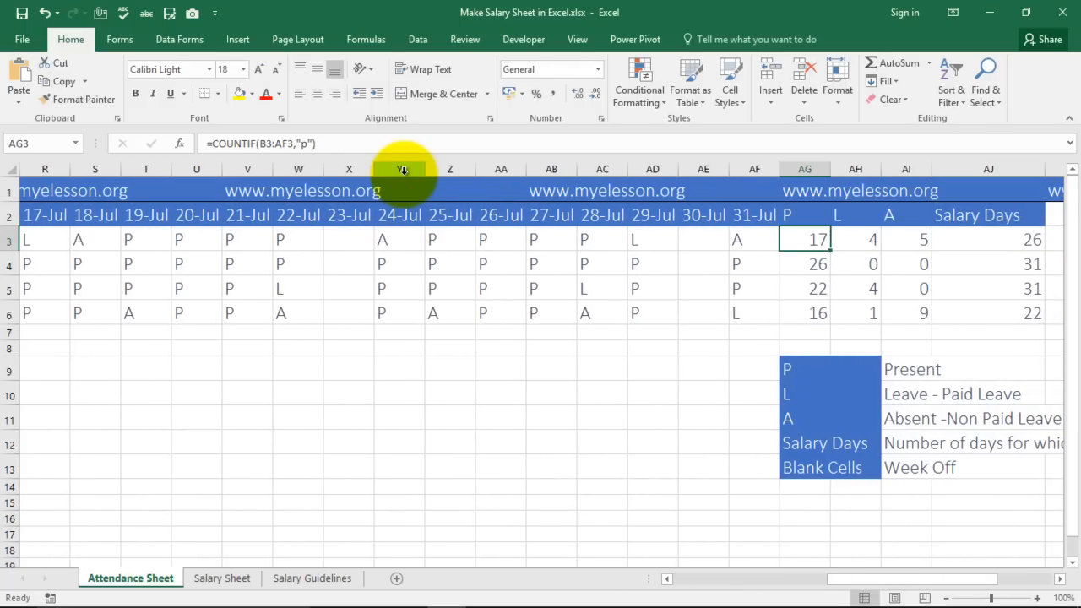
Inspect the COUNTIF formulas in AH3 and AI3 for leave and absence, and the Salary Days formula beside them.
left_click(589, 236)
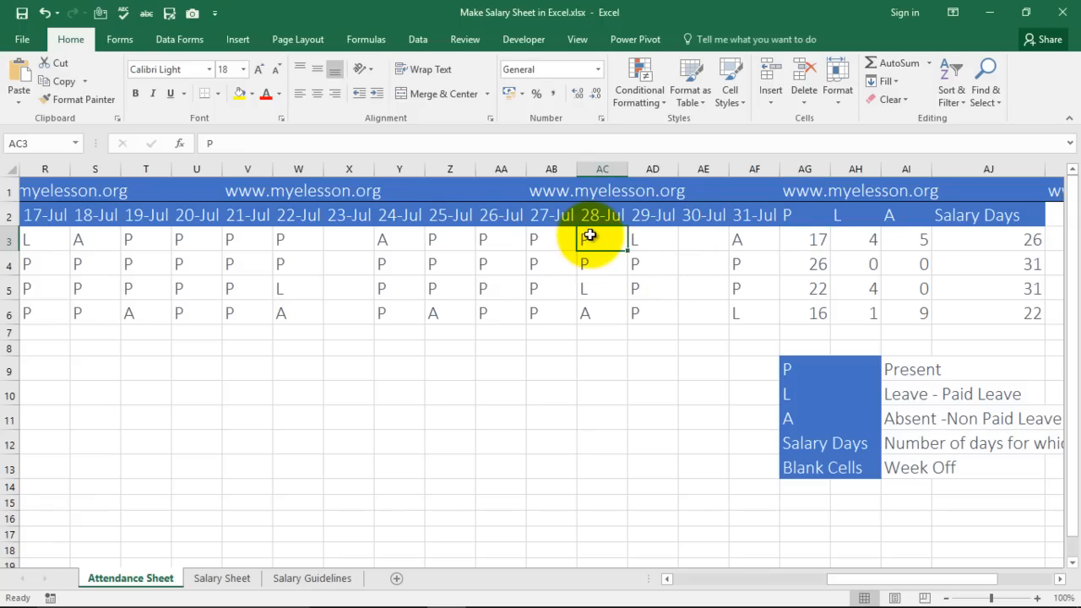
left_click(866, 239)
double_click(867, 239)
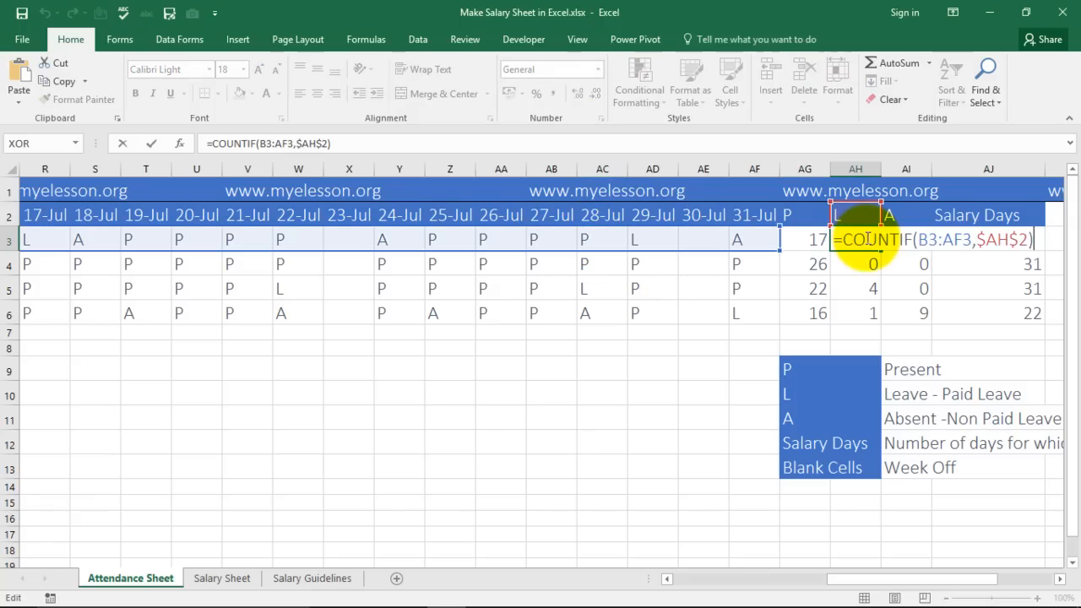
key("Escape")
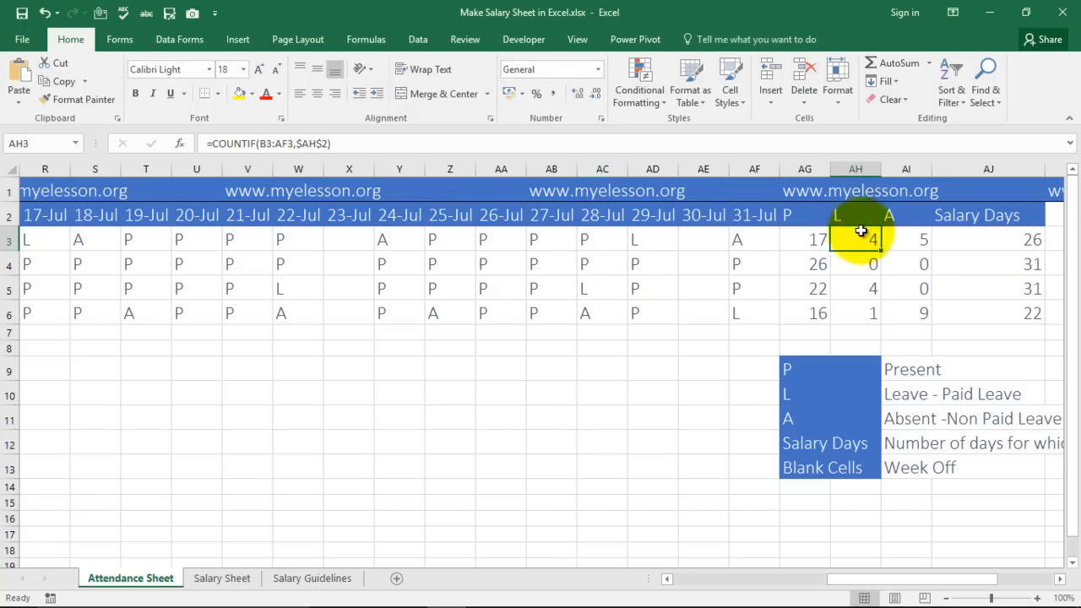
left_click(915, 240)
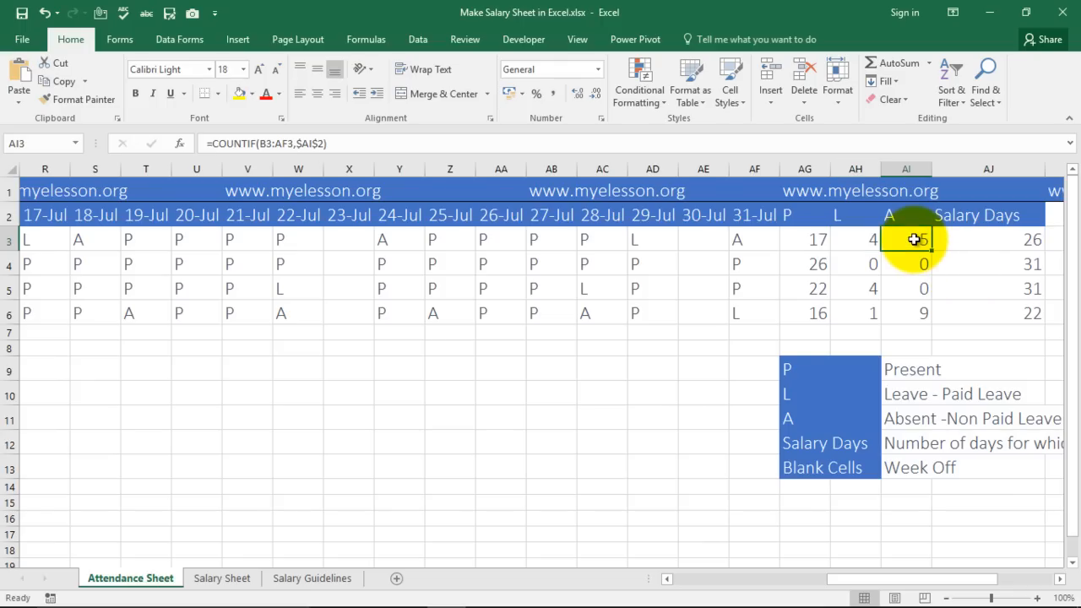
key("Right")
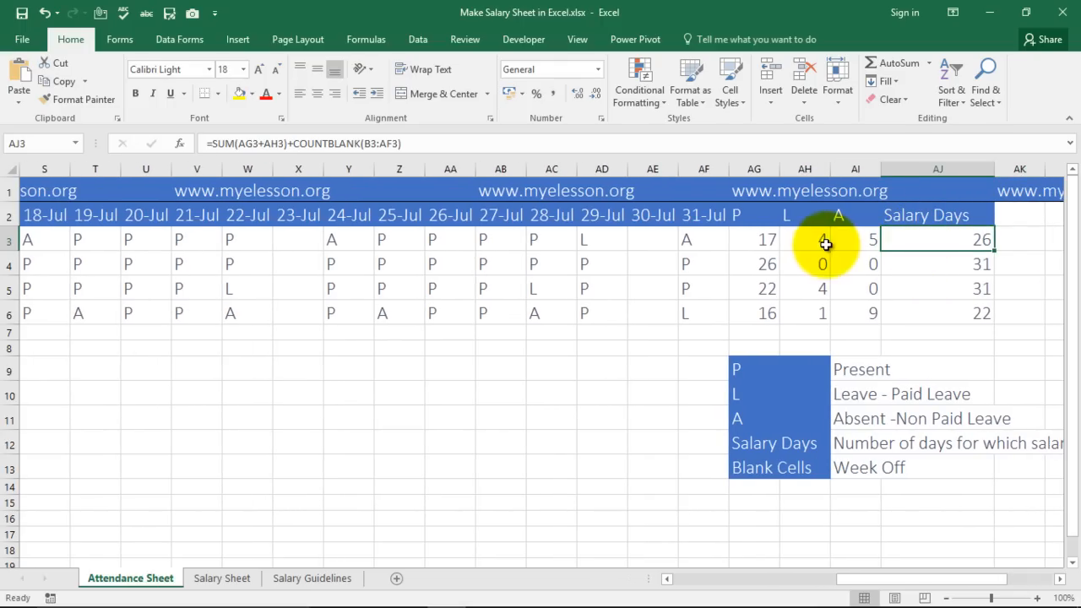
Trace the parts of the AJ3 Salary Days formula: the P and L counts and row 3's blank week-off cells.
left_click(769, 243)
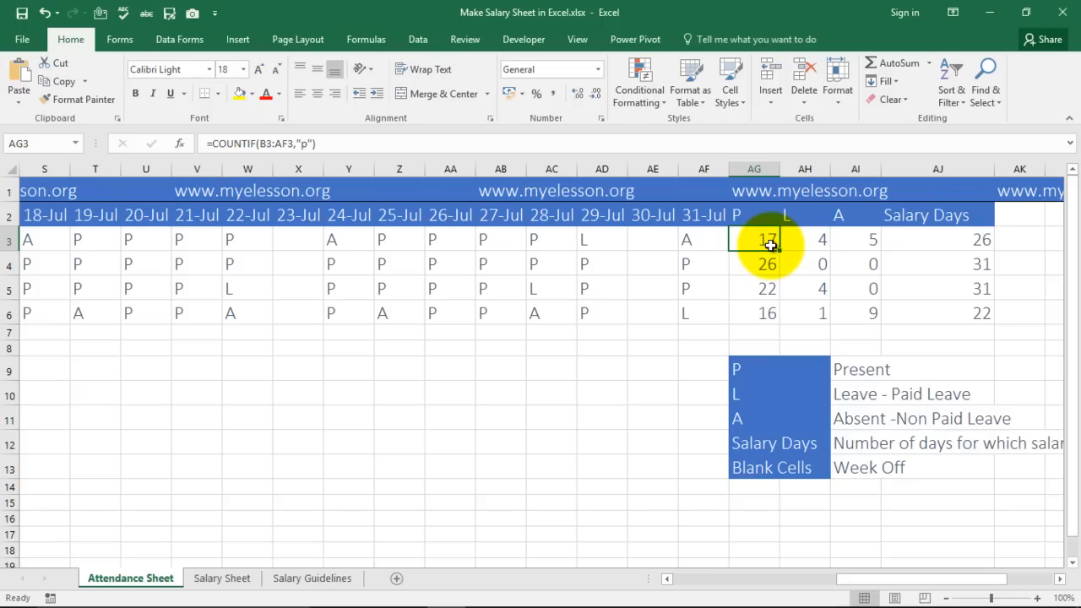
left_click(801, 240)
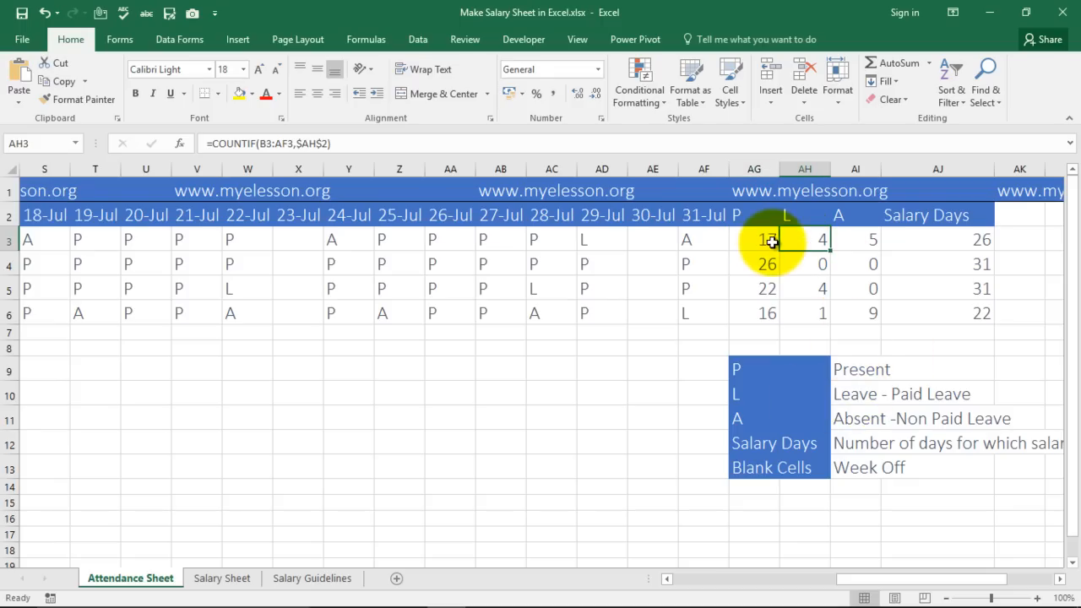
left_click(763, 242)
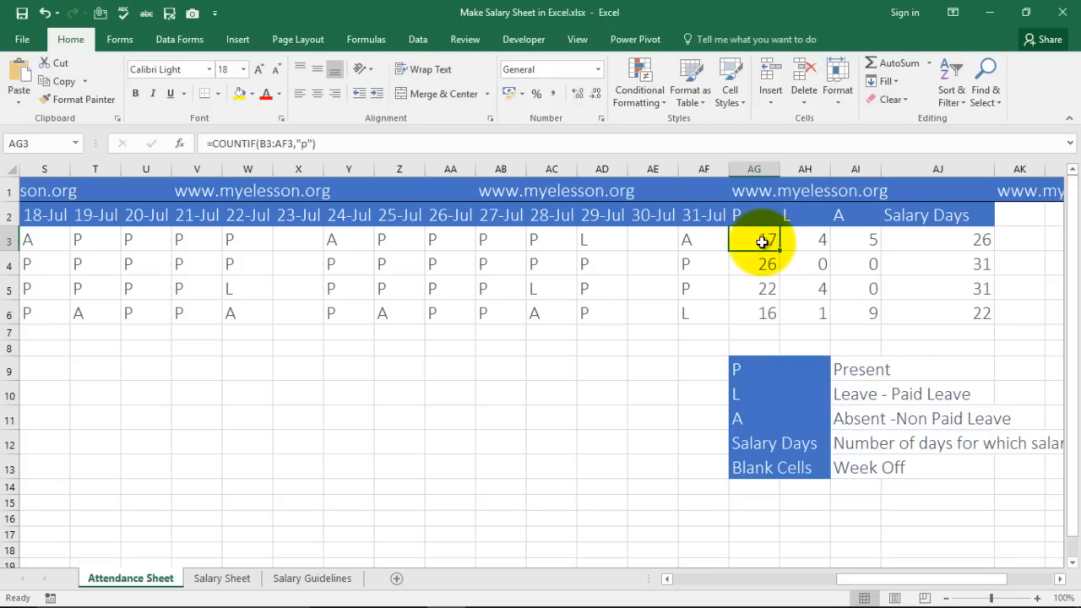
left_click(829, 243)
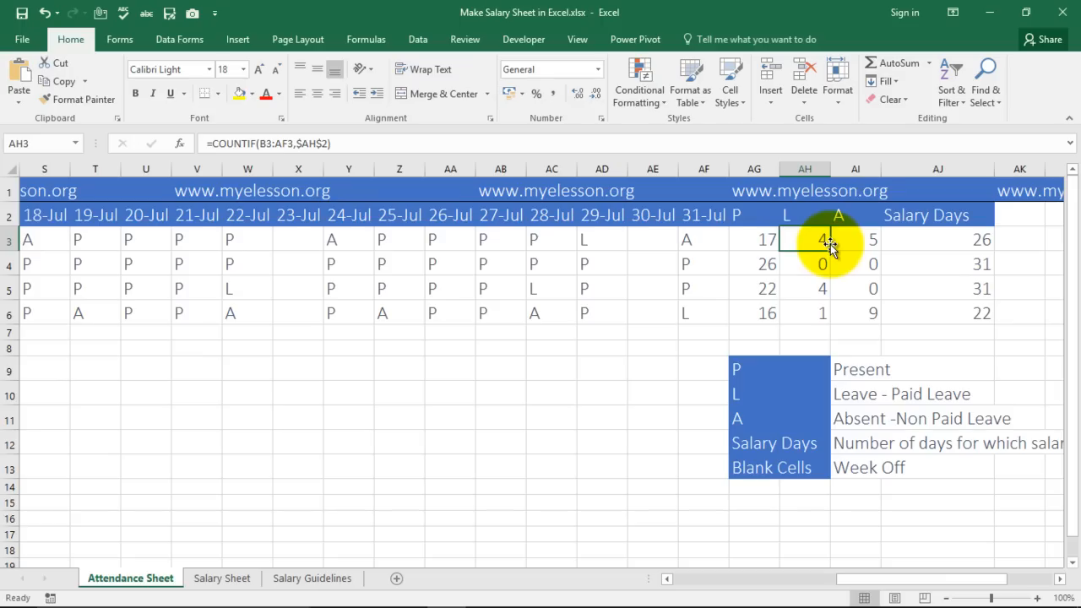
left_click(651, 239)
left_click(297, 235)
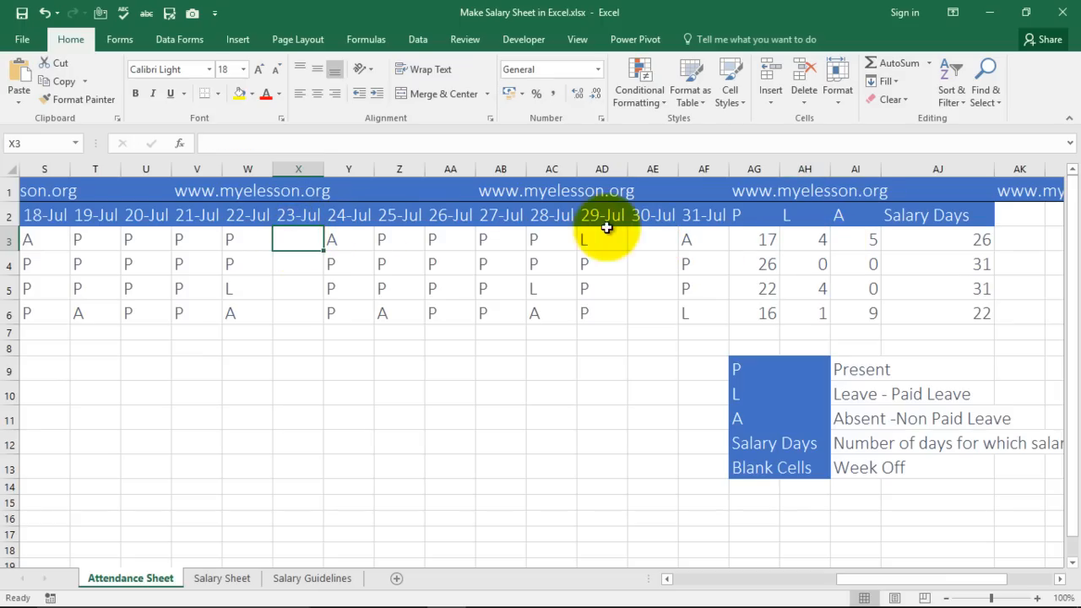
left_click(654, 236)
left_click(937, 243)
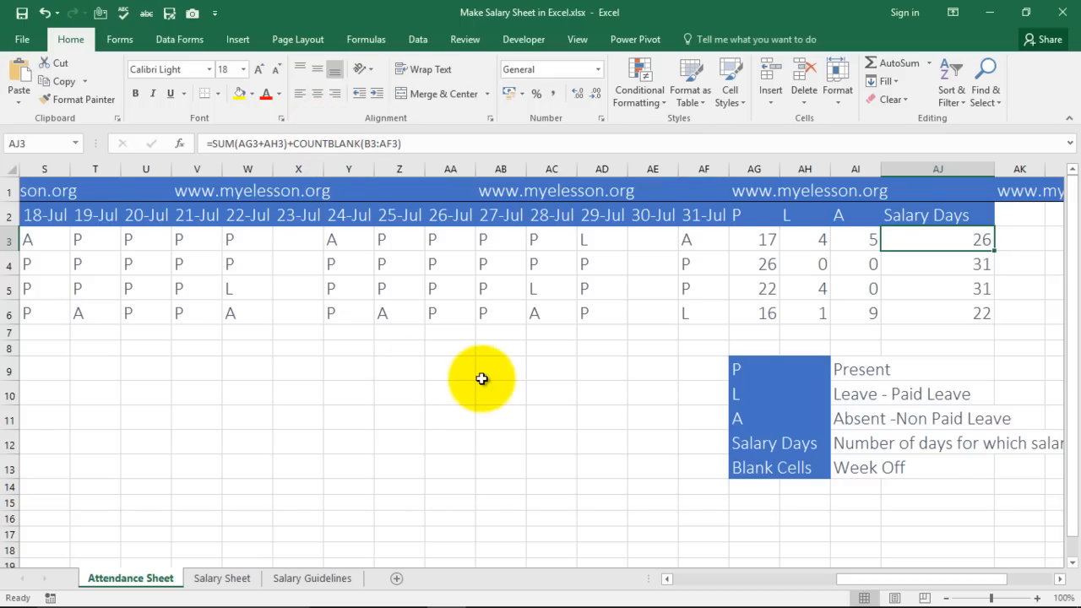
Enter =COUNTBLANK(B3:AF3) in Z9 to count the first employee's week-off days.
left_click(403, 369)
type("=countblan")
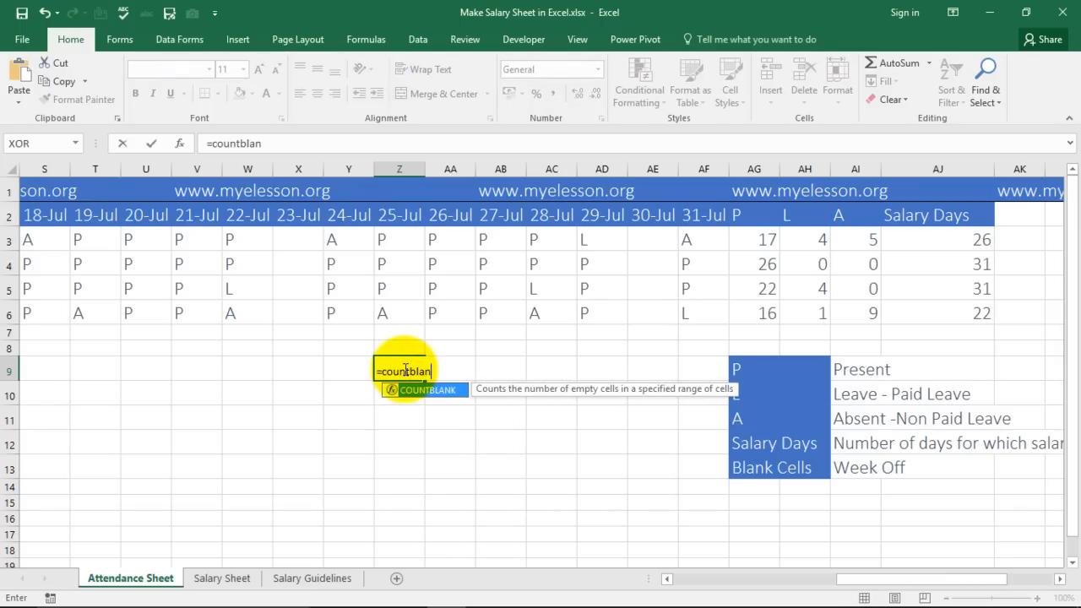
type("k")
key("Tab")
key("Up")
key("Up")
key("Up")
key("Up")
key("Up")
key("Right")
key("Right")
key("Right")
key("Right")
key("Right")
key("Up")
key("Right")
key("shift+Left")
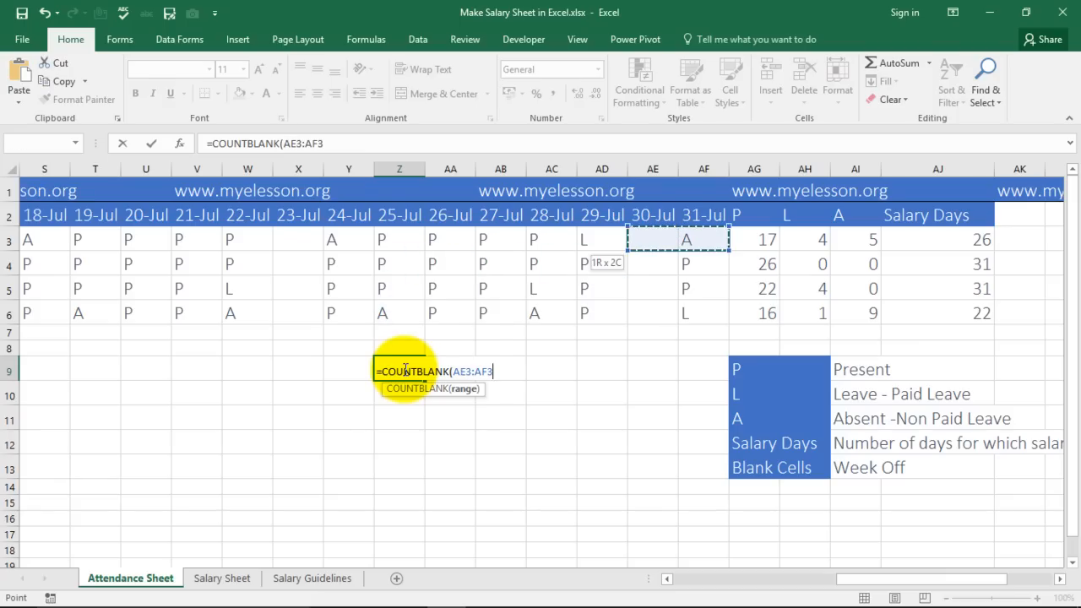
key("shift+Left")
key("shift+Left")
key("shift+Left")
key("shift+Left")
key("shift+Left")
key("shift+Left")
key("shift+Left")
key("shift+Left")
key("shift+Left")
key("shift+Left")
key("shift+Left")
key("shift+Left")
key("shift+Left")
key("shift+Left")
key("shift+Left")
key("shift+Left")
key("shift+Left")
key("shift+Left")
key("shift+Left")
key("shift+Left")
key("shift+Left")
key("shift+Left")
key("shift+Left")
key("shift+Left")
key("shift+Left")
key("shift+Left")
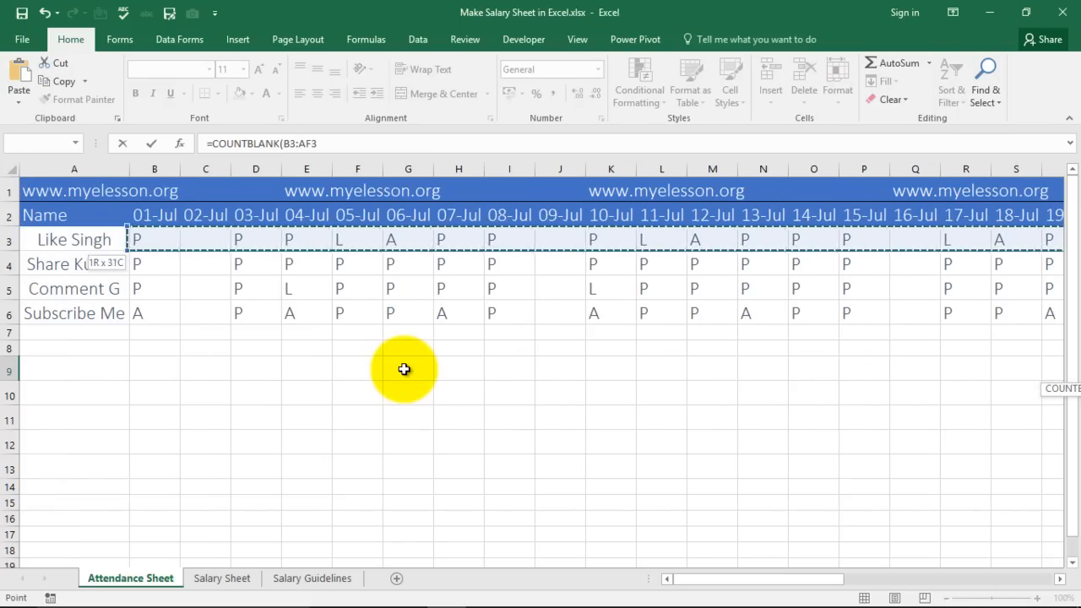
key("Return")
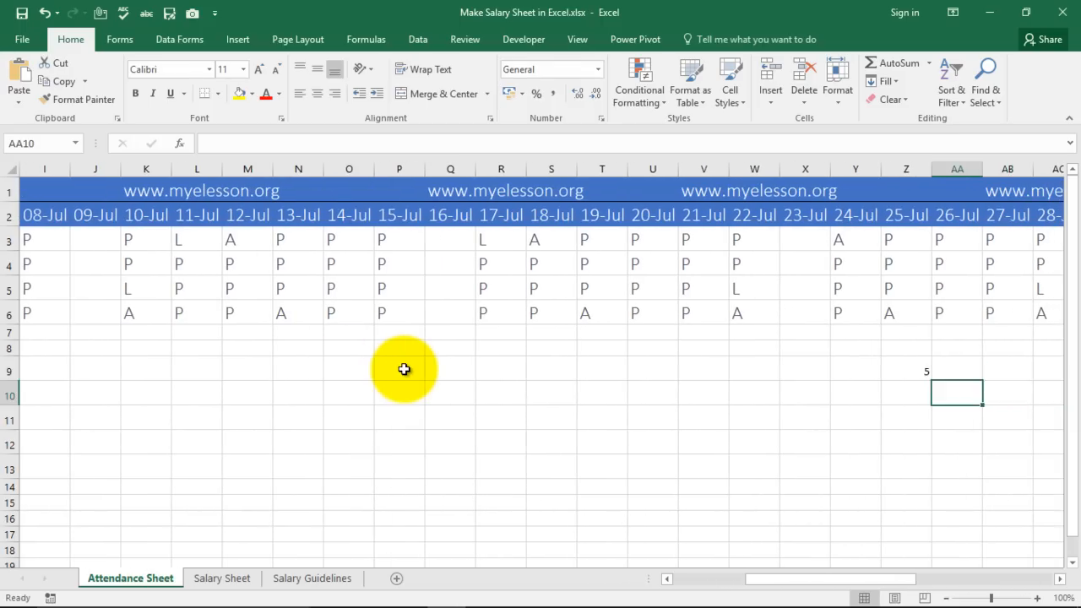
key("Up")
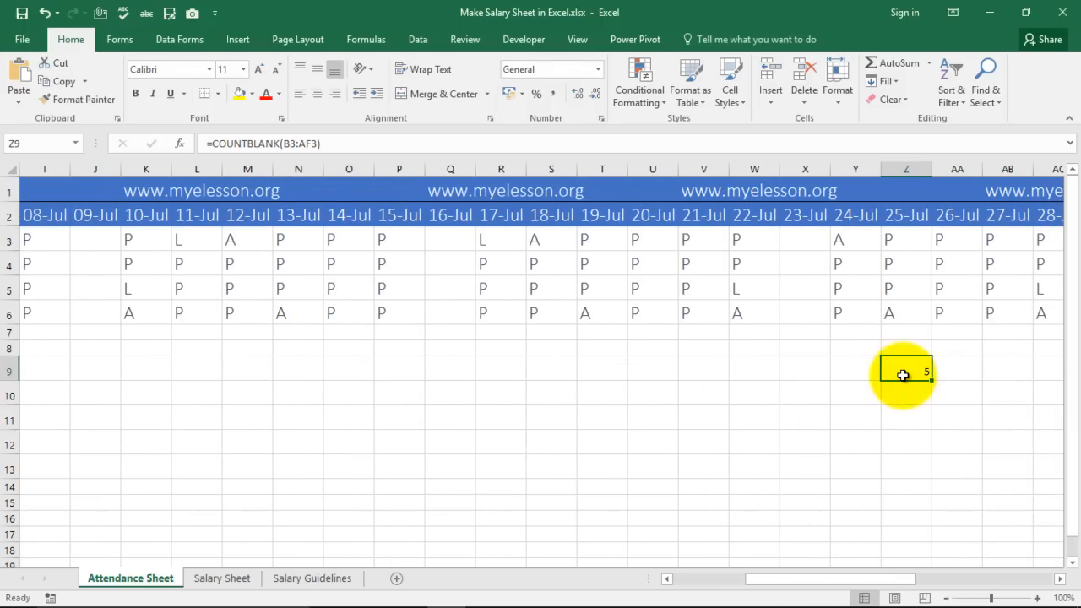
Return to the first employee's Salary Days cell AJ3 and review how its formula combines the P and L counts with COUNTBLANK.
key("Right")
key("Right")
key("Right")
key("Right")
key("Right")
key("Right")
key("Right")
key("Right")
key("Right")
key("Right")
key("Right")
key("Right")
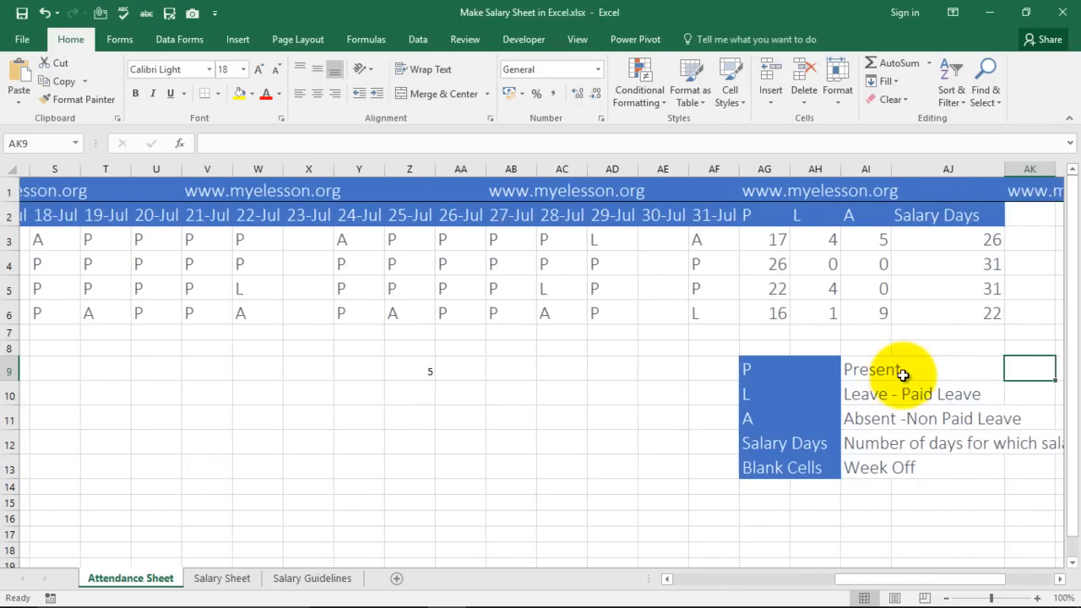
key("Up")
key("Up")
left_click(922, 240)
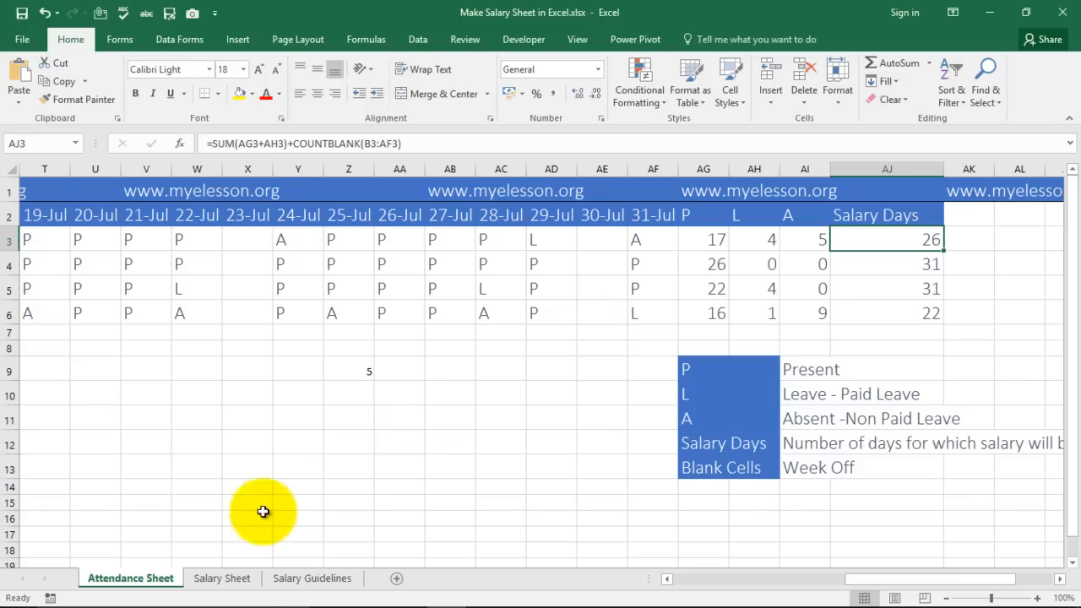
Open the Salary Sheet and look through its columns back to the names of the four employees.
left_click(222, 578)
key("Left")
key("Left")
key("Left")
key("Left")
key("Left")
key("Left")
key("Left")
key("Left")
key("Left")
key("Left")
key("Left")
key("Left")
key("Left")
key("Left")
key("Left")
key("Left")
key("Left")
key("Left")
key("Left")
key("Left")
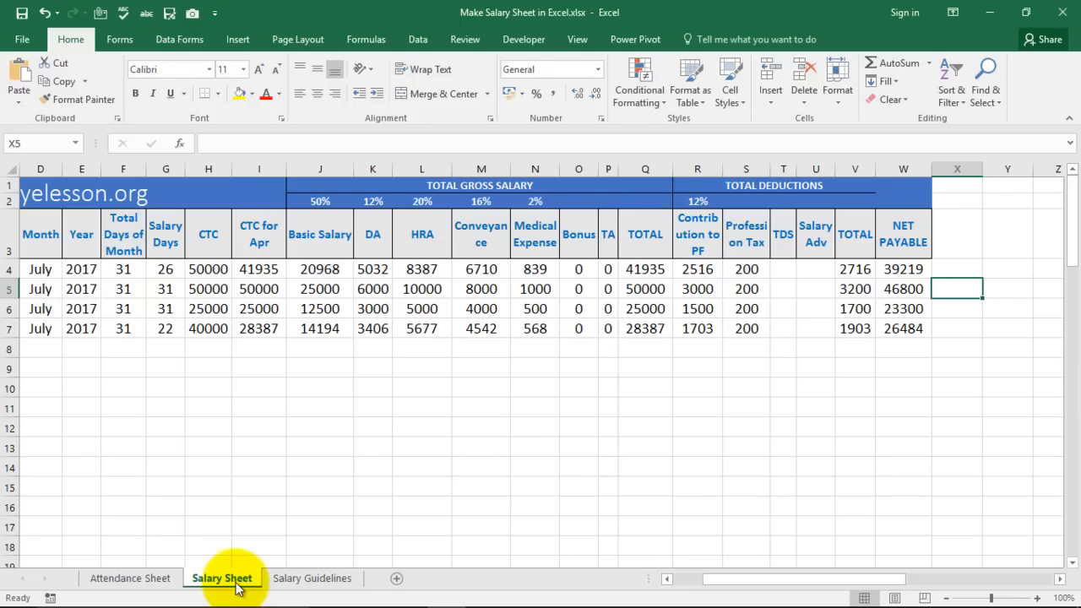
key("Left")
key("Left")
key("Left")
key("Right")
key("Up")
key("Down")
key("Down")
key("Up")
key("Up")
key("Down")
key("Down")
key("Down")
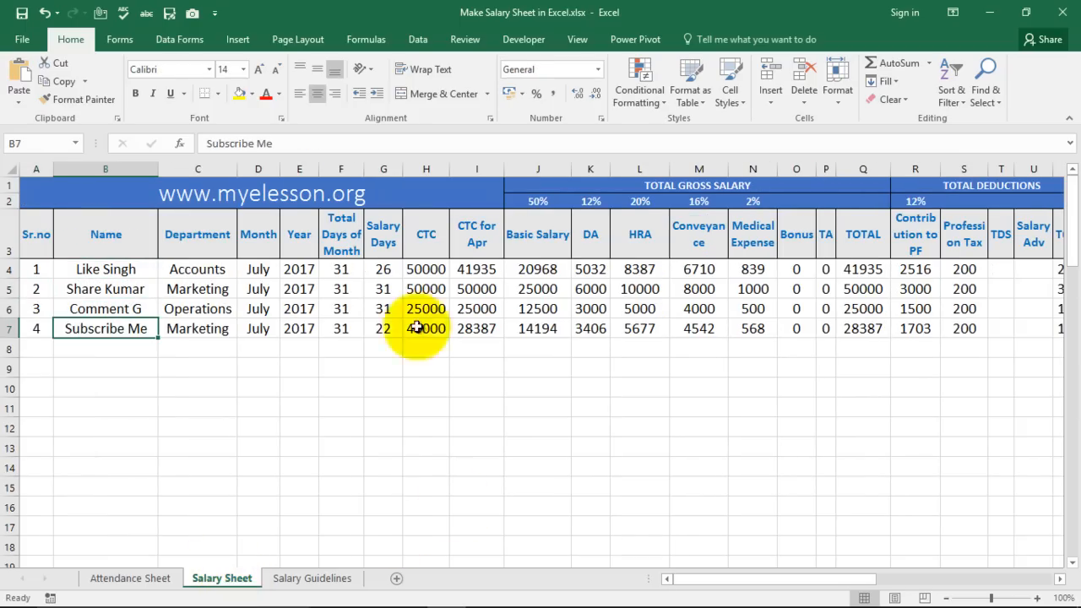
Compare the first employee's CTC in H4 with the VLOOKUP in Salary Days cell G4, and check its source on the Attendance Sheet.
left_click(436, 277)
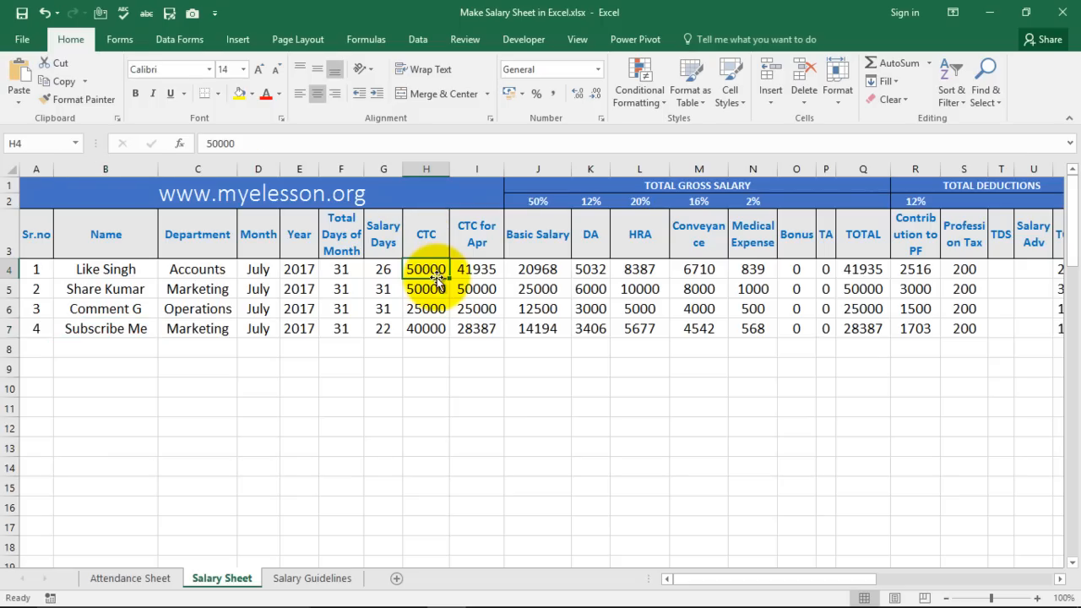
left_click(386, 268)
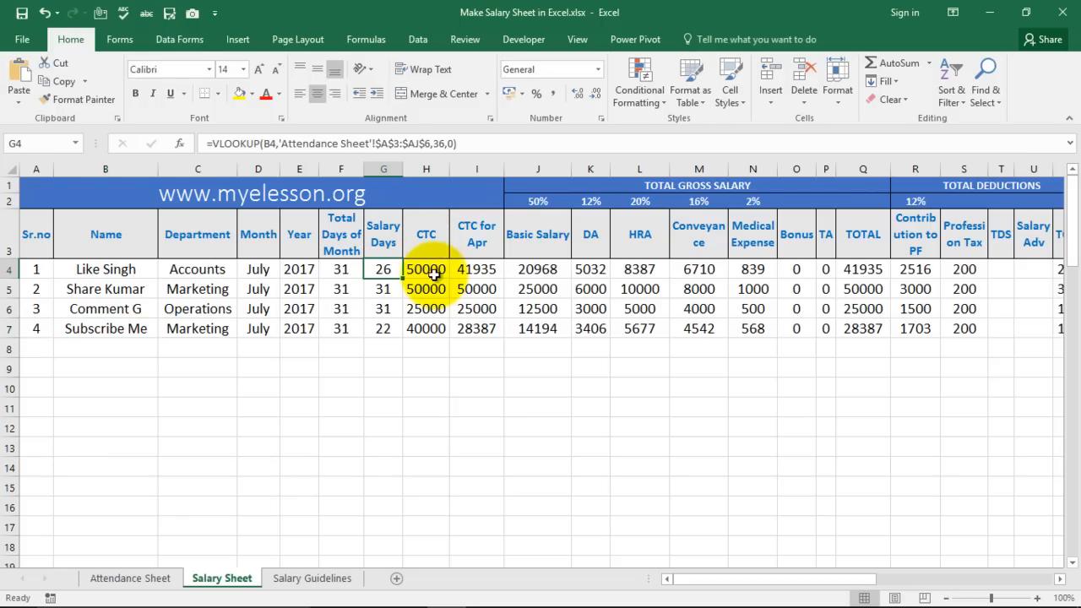
left_click(428, 269)
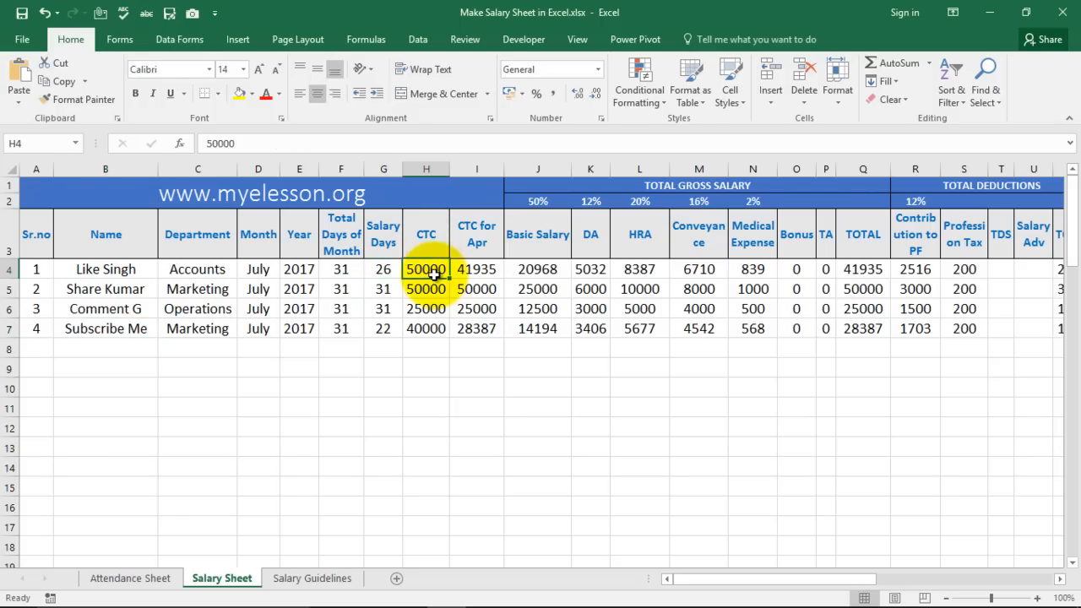
left_click(385, 270)
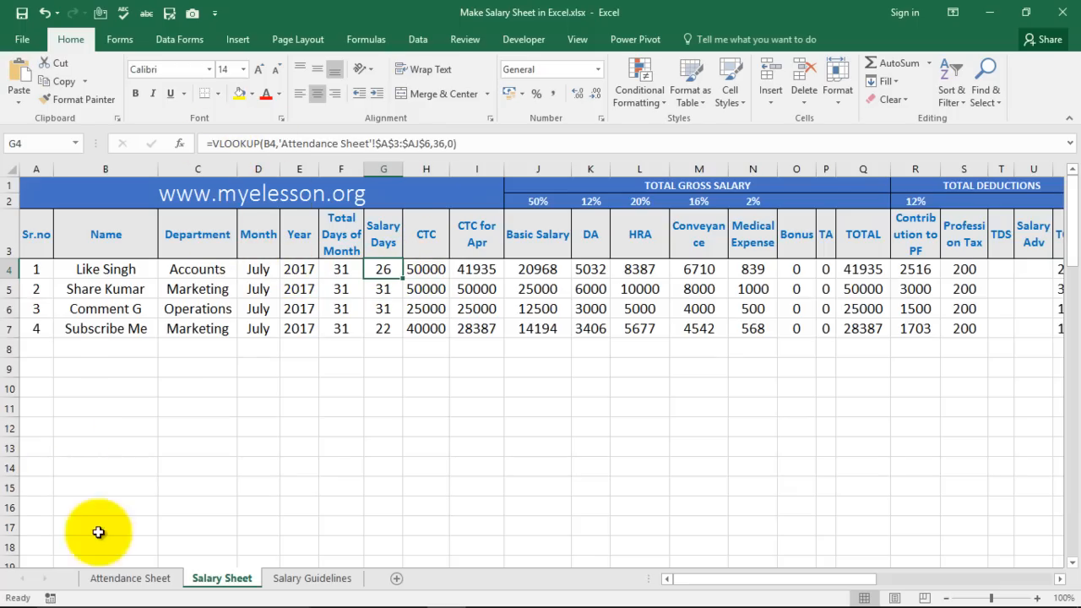
left_click(131, 577)
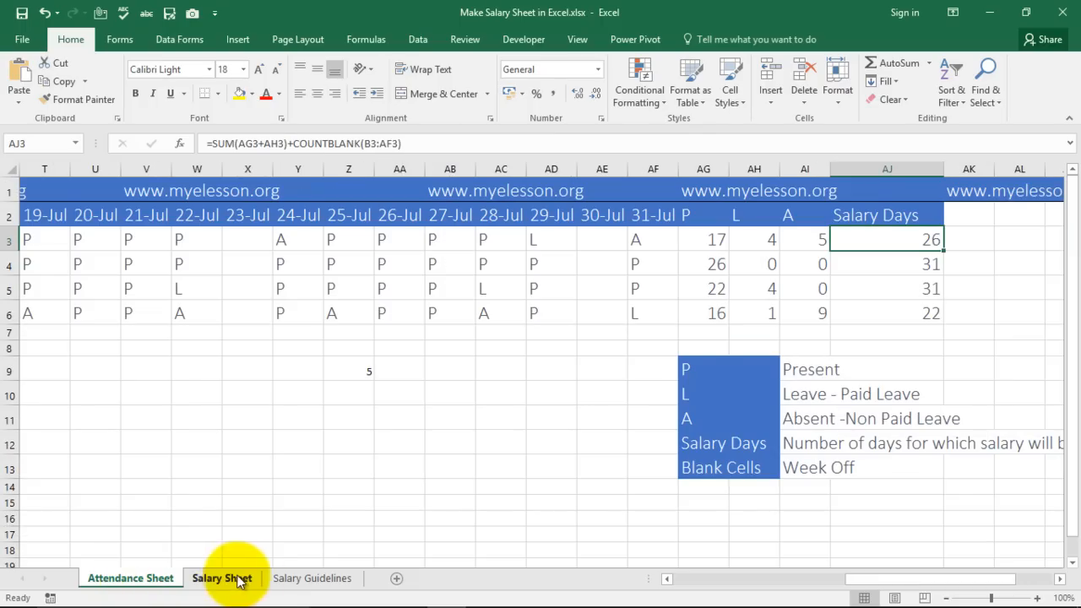
Read the recommended salary components in Salary Guidelines, and return to the serial numbers of the employees on the Salary Sheet.
left_click(281, 580)
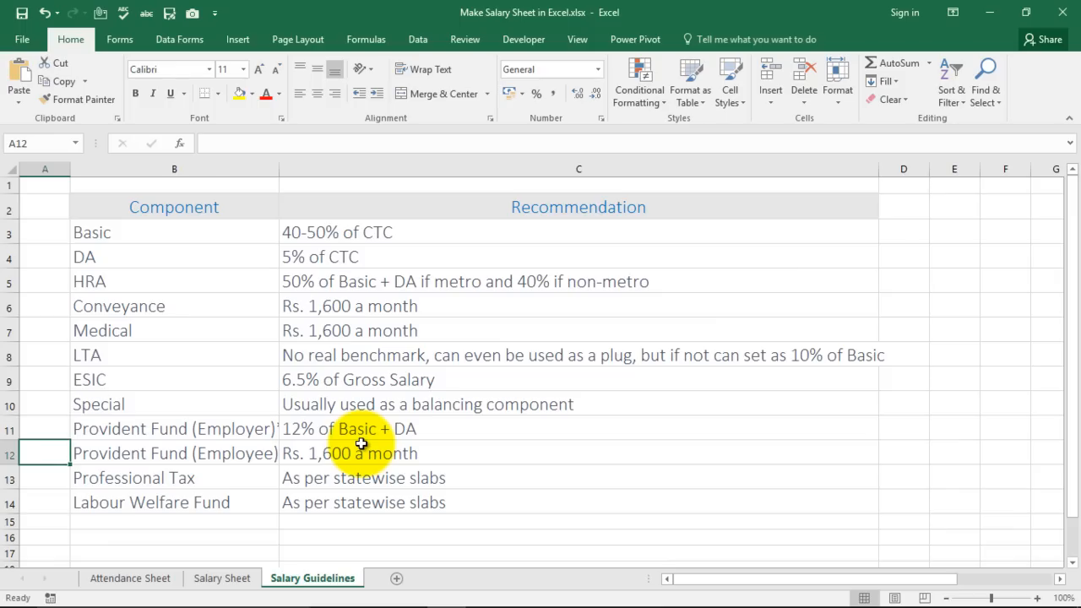
left_click(222, 580)
key("Left")
key("Left")
key("Left")
key("Left")
key("Left")
key("Left")
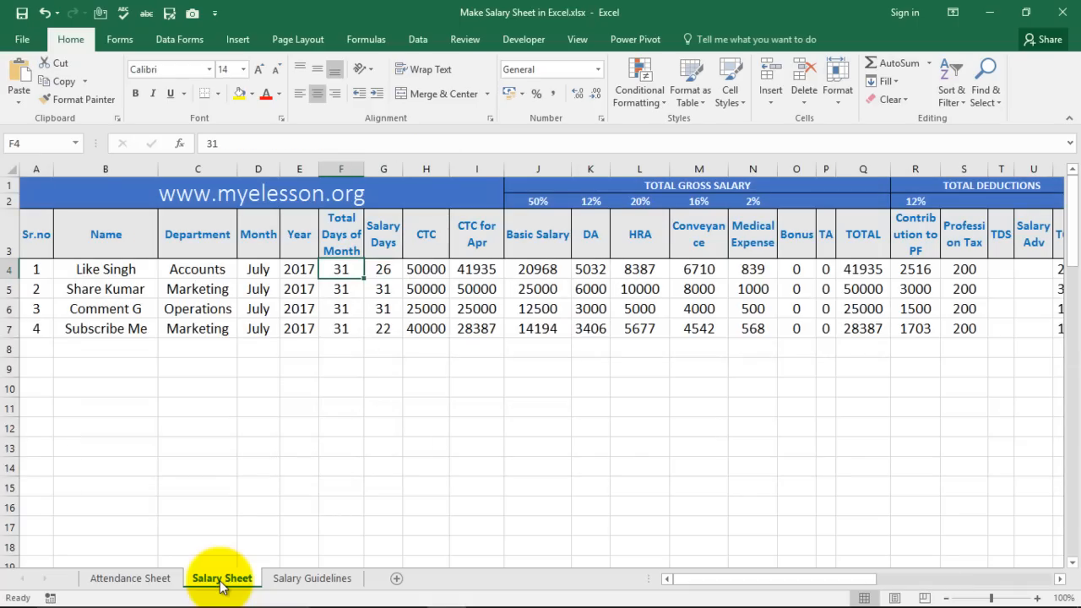
key("Down")
key("Down")
key("Down")
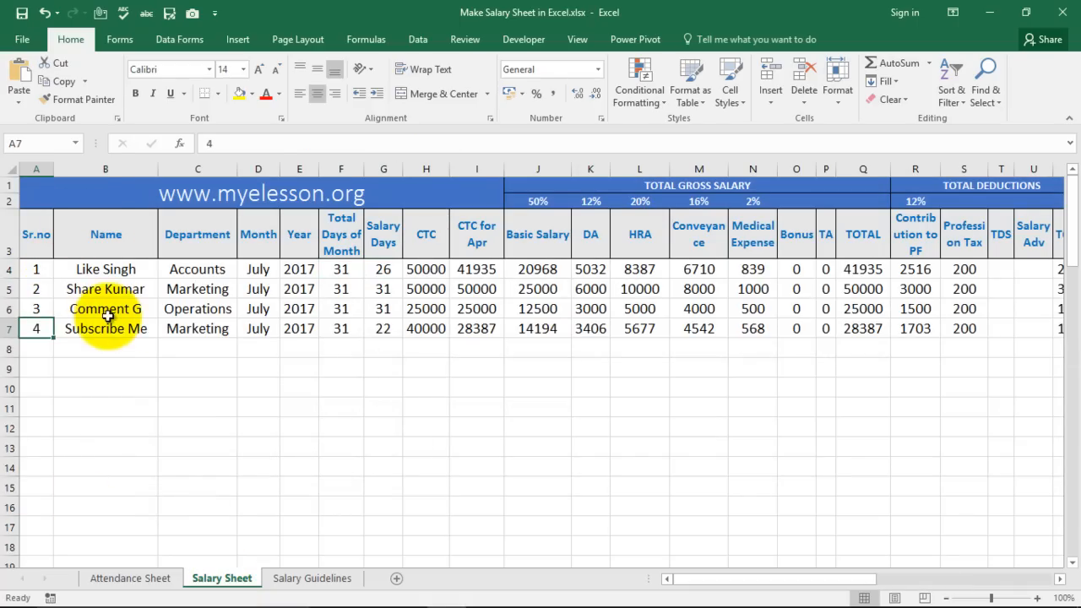
Review the first employee's Month, Year, Total Days of Month, Salary Days and CTC cells in row 4.
left_click(268, 273)
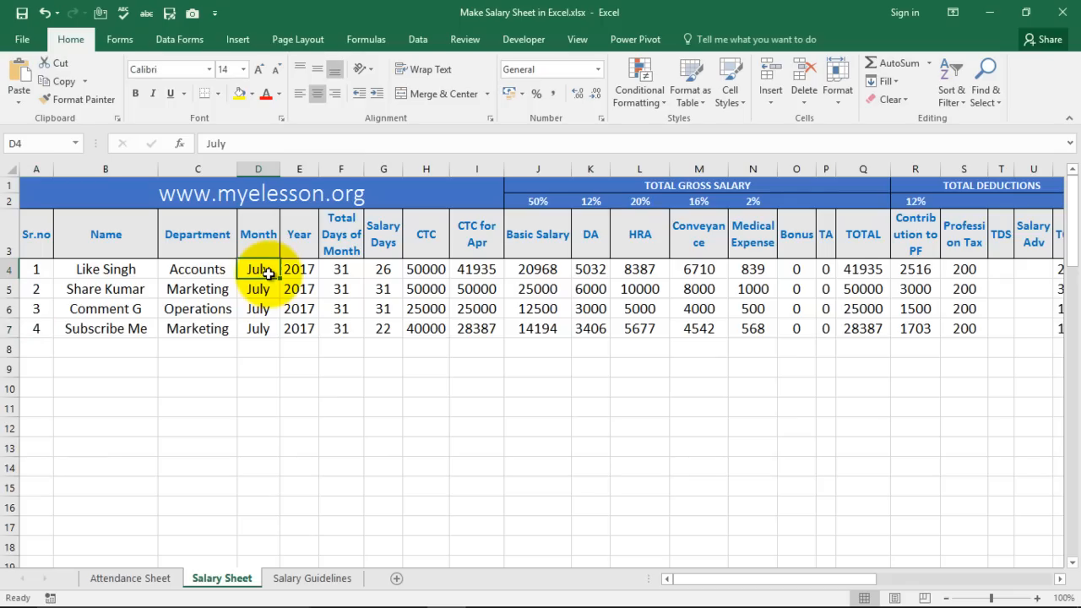
left_click(296, 267)
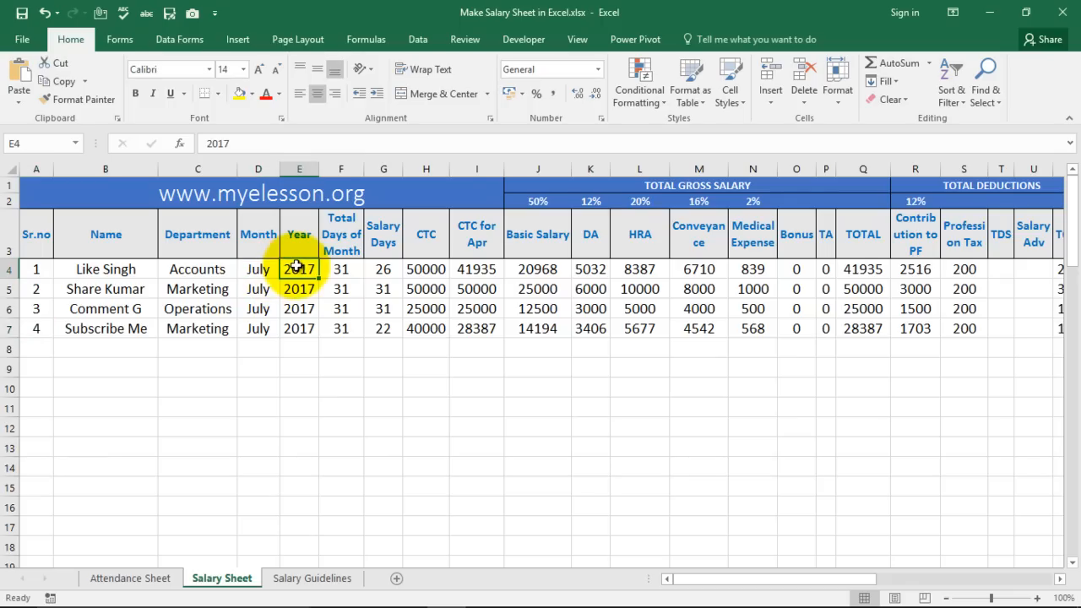
left_click(328, 267)
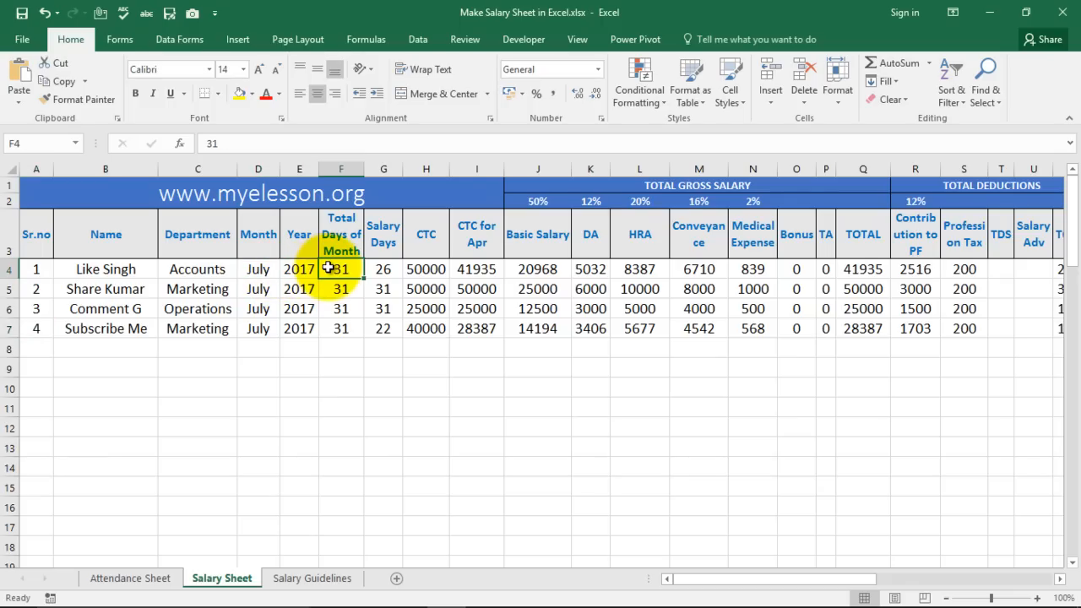
left_click(375, 269)
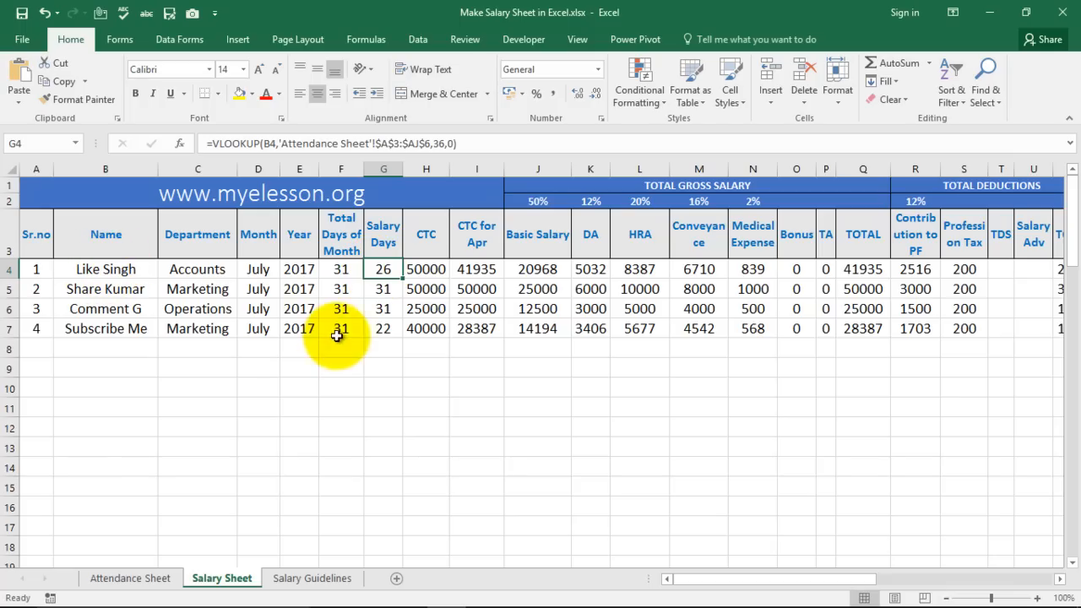
left_click(436, 269)
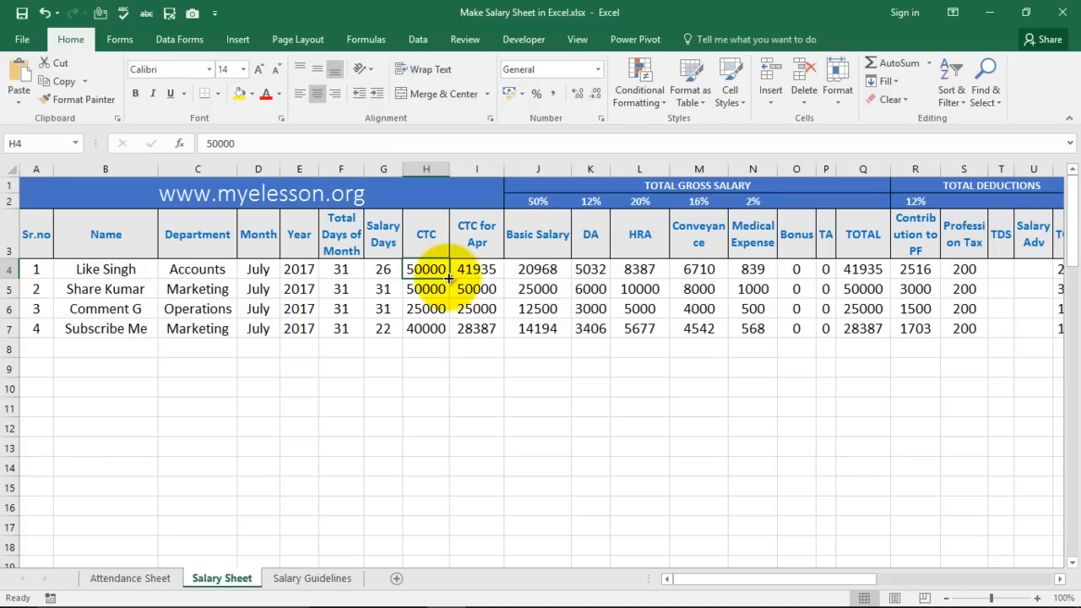
Clear the existing formula from the first employee's Salary Days cell G4.
key("Left")
key("Left")
key("Left")
key("Left")
key("Left")
key("Right")
key("Right")
key("Right")
key("Right")
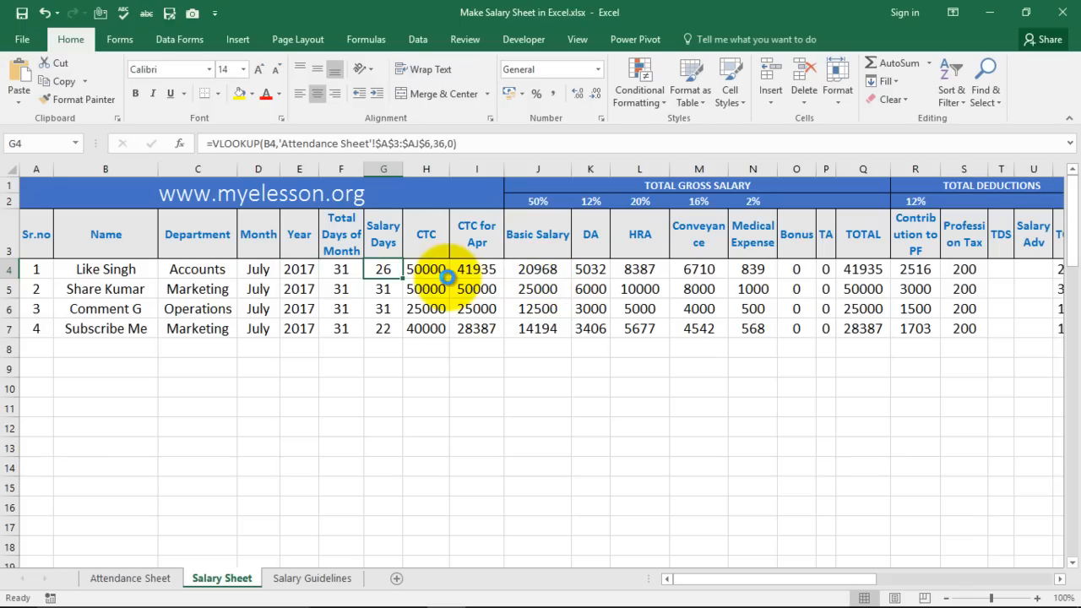
key("Delete")
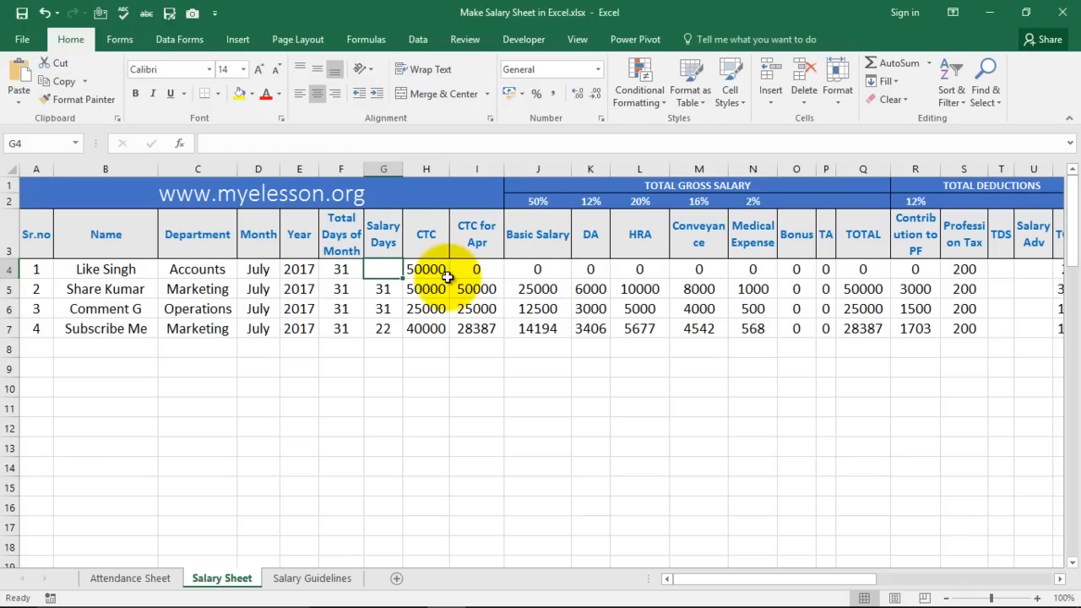
Begin a VLOOKUP formula in G4 with the employee name in B4 as the lookup value.
type("=vlo")
key("Tab")
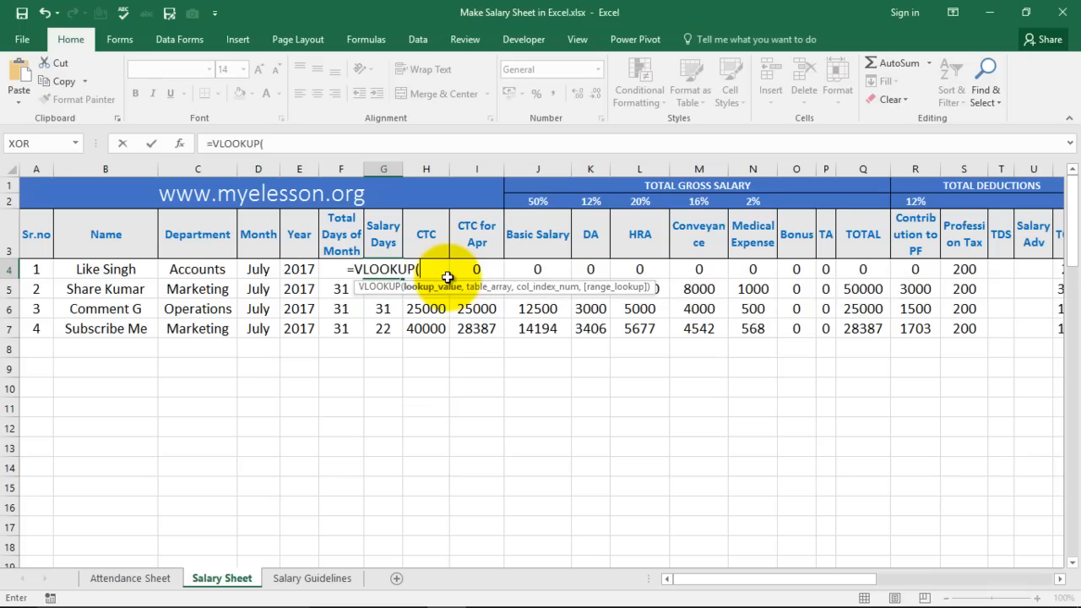
key("Left")
key("Left")
key("Left")
key("Left")
key("Left")
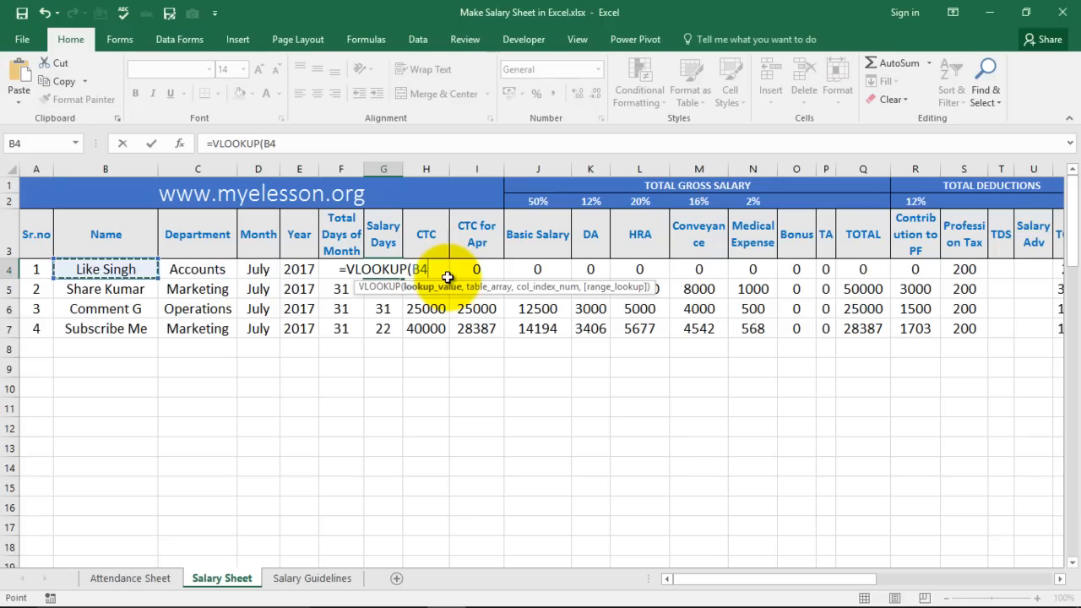
type(",")
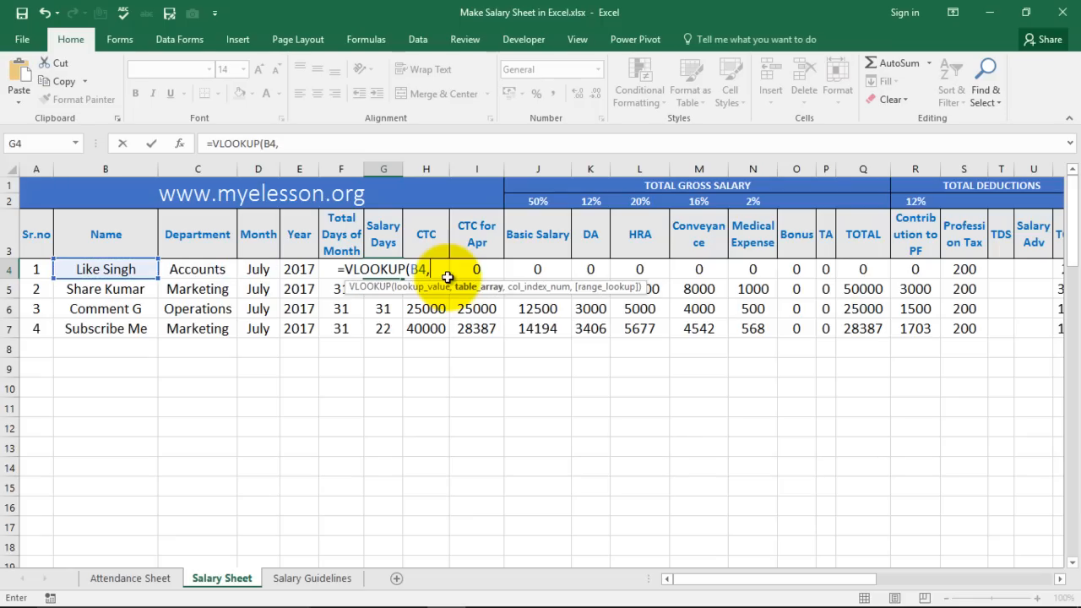
Set the VLOOKUP table array to A3:AJ6 on the Attendance Sheet, from the employee names through Salary Days.
left_click(121, 579)
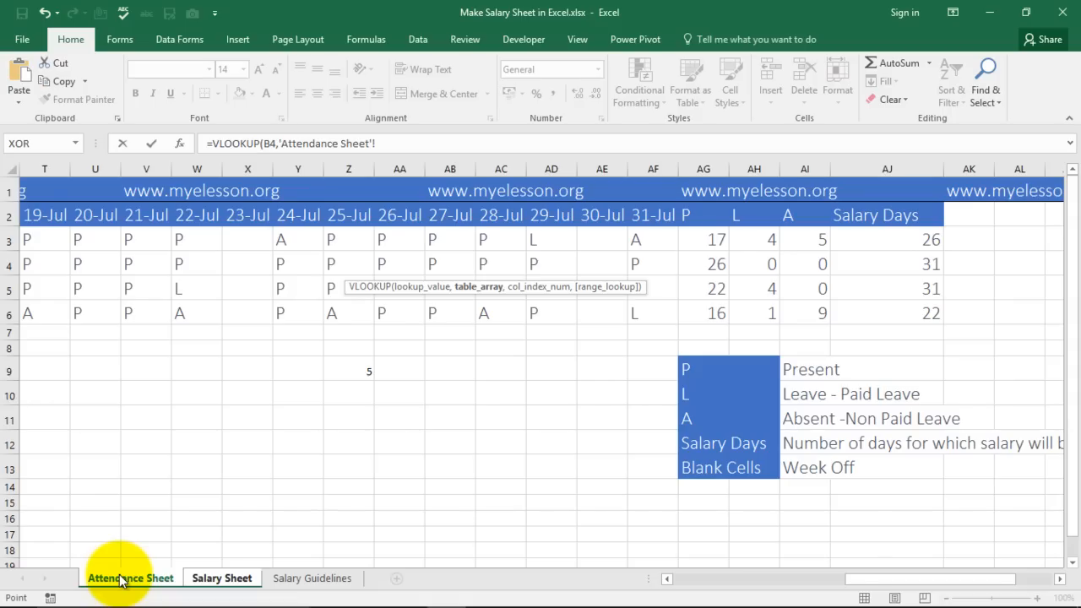
key("Left")
key("Left")
key("Left")
key("Left")
key("Left")
key("Left")
key("Left")
key("Left")
key("Left")
key("Left")
key("Left")
key("Left")
key("Left")
key("Left")
key("Left")
key("Left")
key("Left")
key("Left")
key("Left")
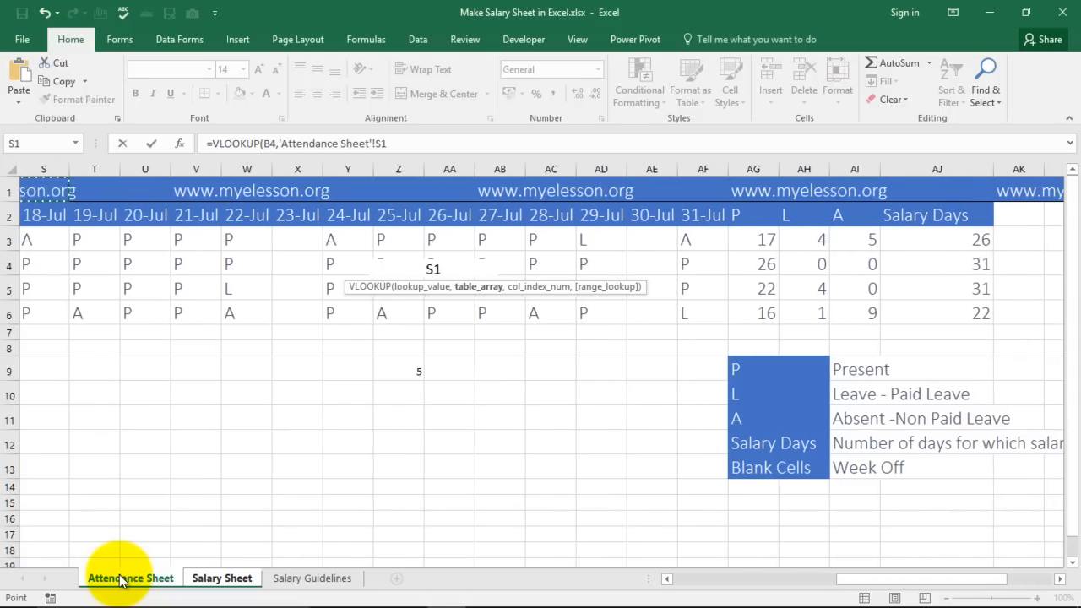
key("Down")
key("shift+Right")
key("shift+Down")
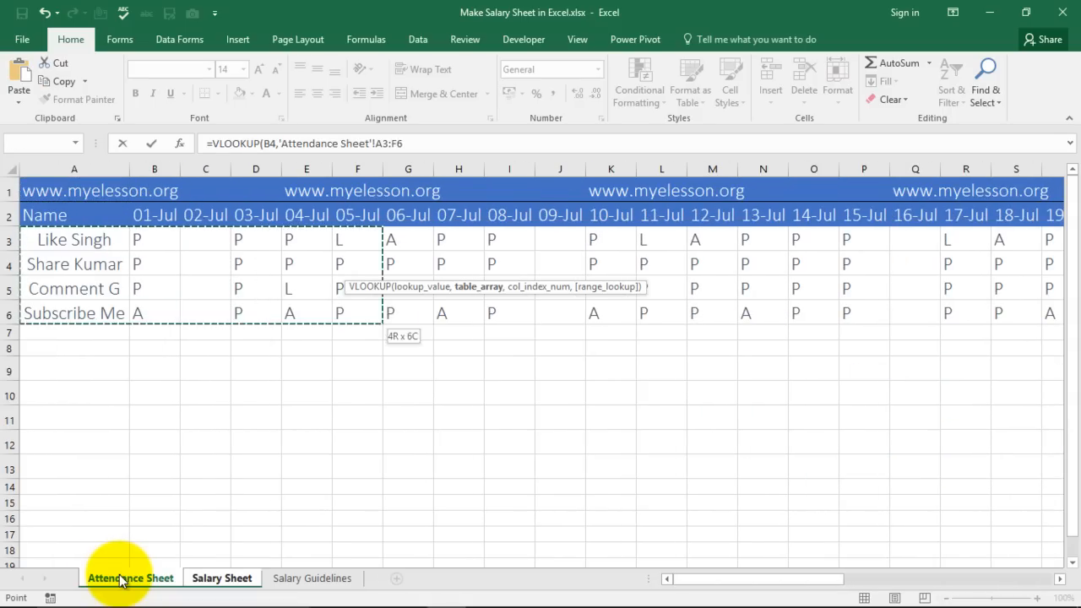
key("shift+Right")
key("shift+Right")
key("shift+Right")
key("shift+Right")
key("shift+Right")
key("shift+Right")
key("shift+Right")
key("shift+Right")
key("shift+Right")
key("shift+Right")
key("shift+Right")
key("shift+Right")
key("shift+Right")
key("shift+Right")
key("shift+Right")
key("shift+Right")
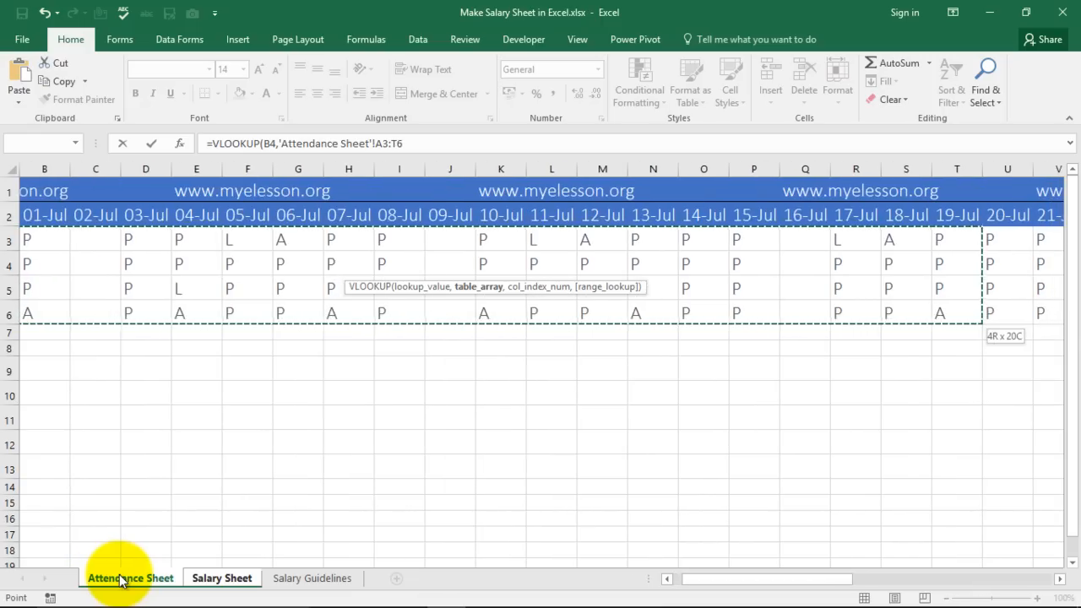
key("shift+Right")
key("shift+Right")
key("shift+Right")
key("shift+Right")
key("shift+Right")
key("shift+Right")
key("shift+Right")
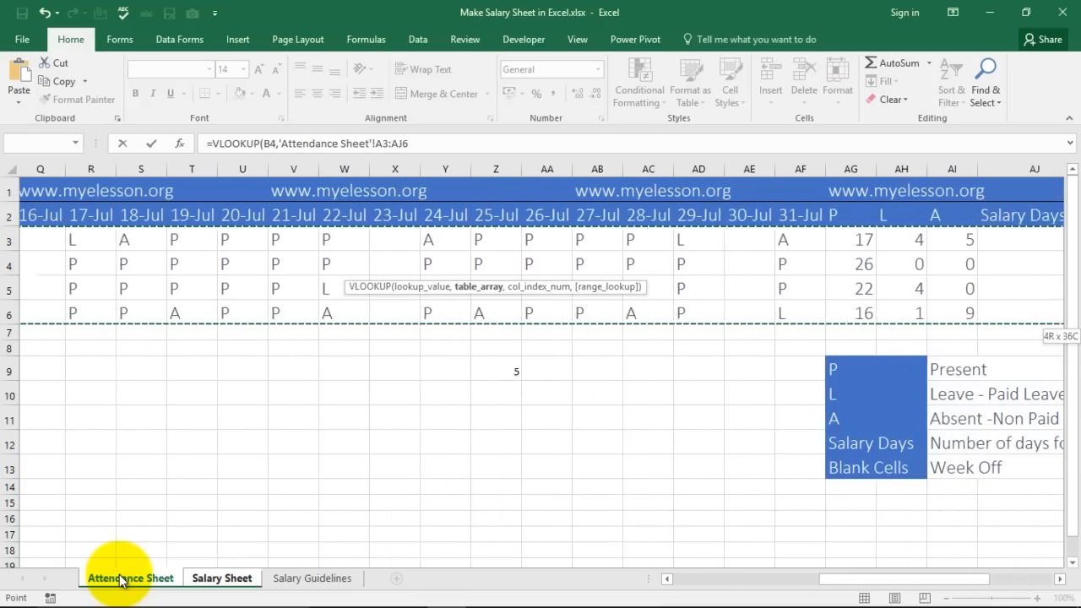
key("shift+Left")
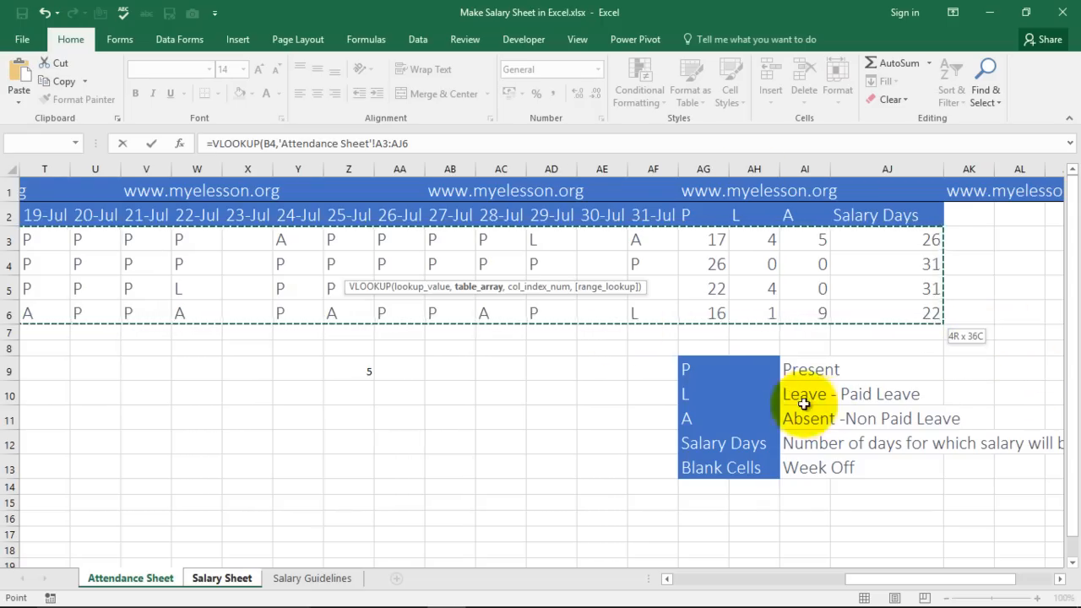
Add column index 36 and an exact-match argument of 0 to the VLOOKUP formula.
left_click(443, 140)
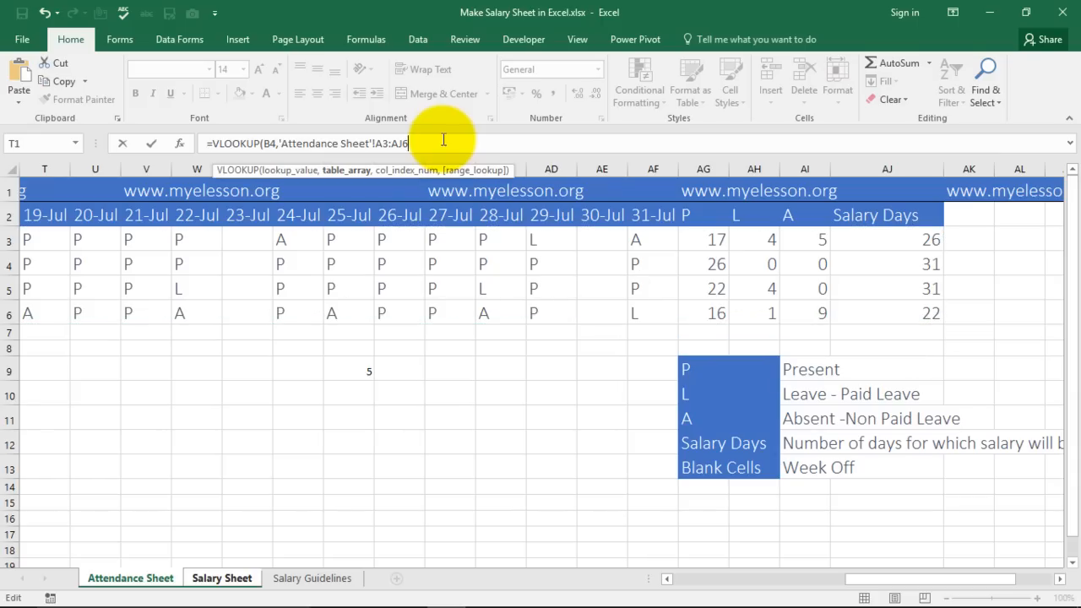
type(",")
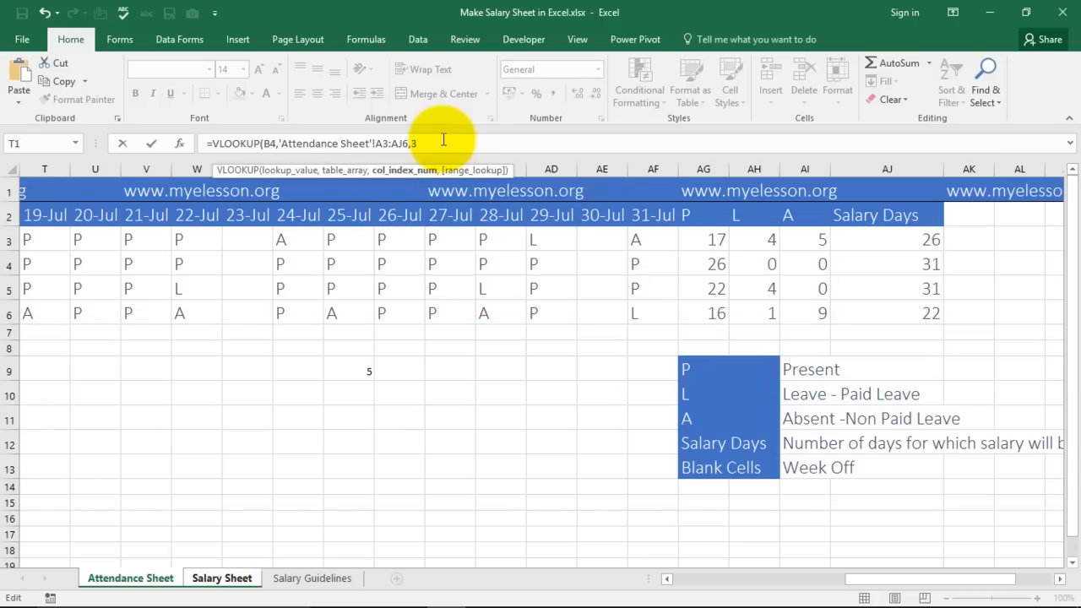
type("36,")
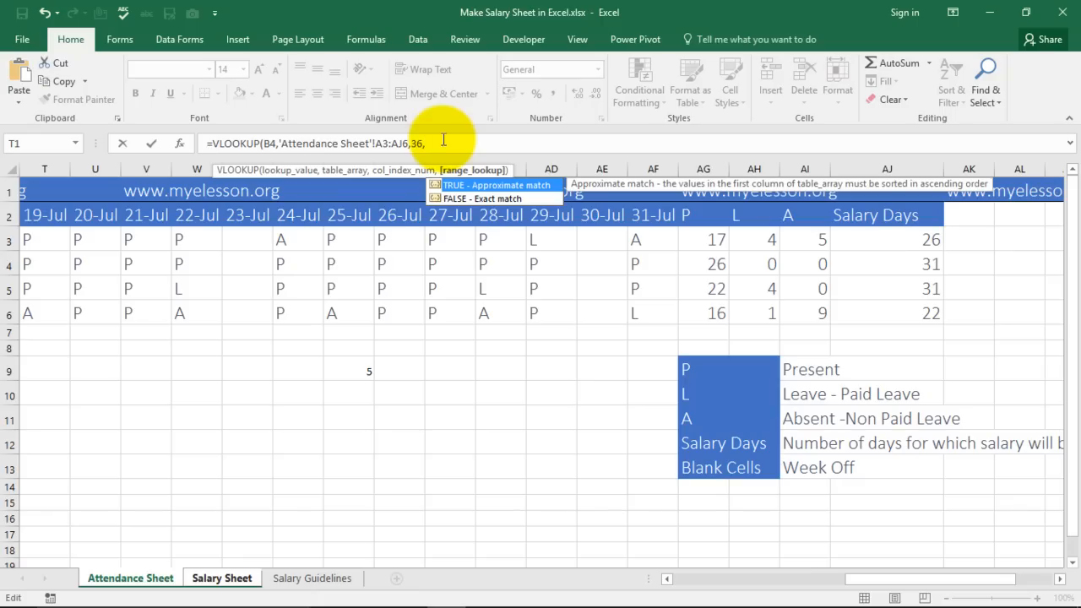
type("0")
Make the table array absolute as $A$3:$AJ$6 and enter the VLOOKUP formula in G4.
left_click(376, 144)
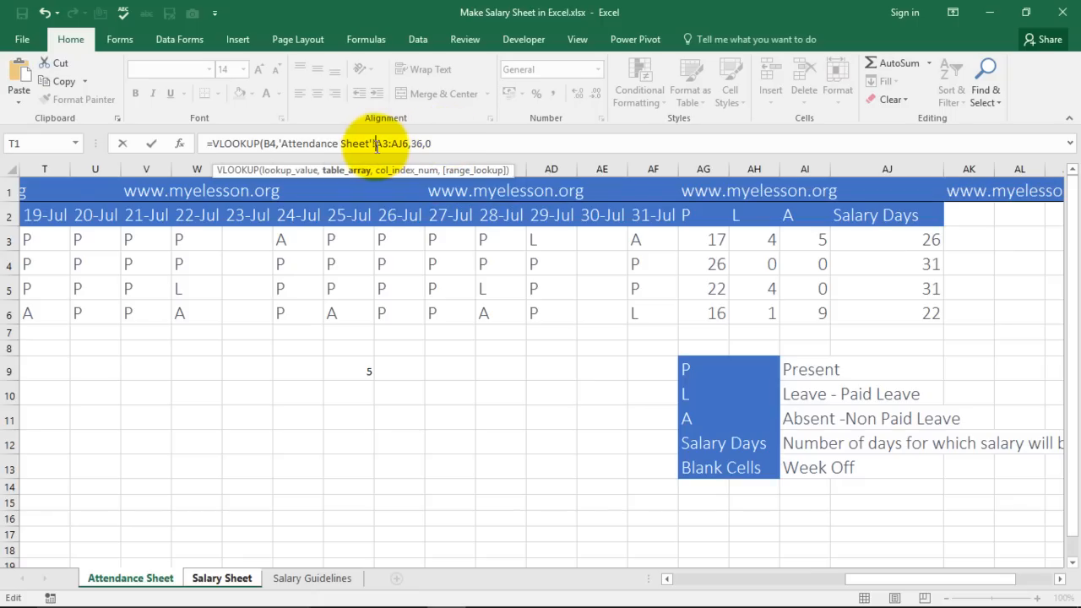
double_click(377, 143)
key("BackSpace")
key("ctrl+z")
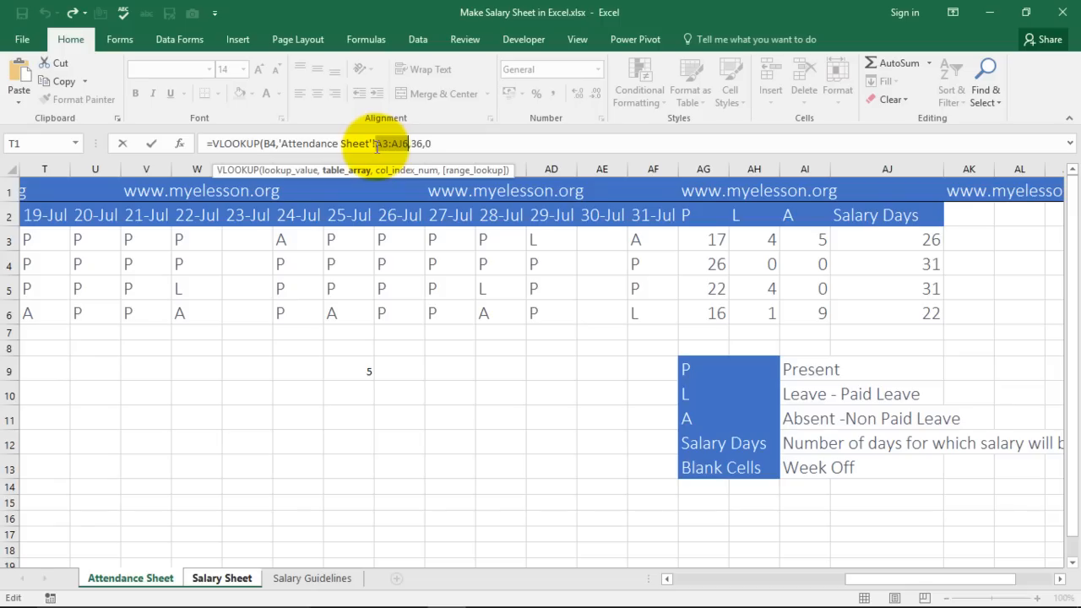
key("F4")
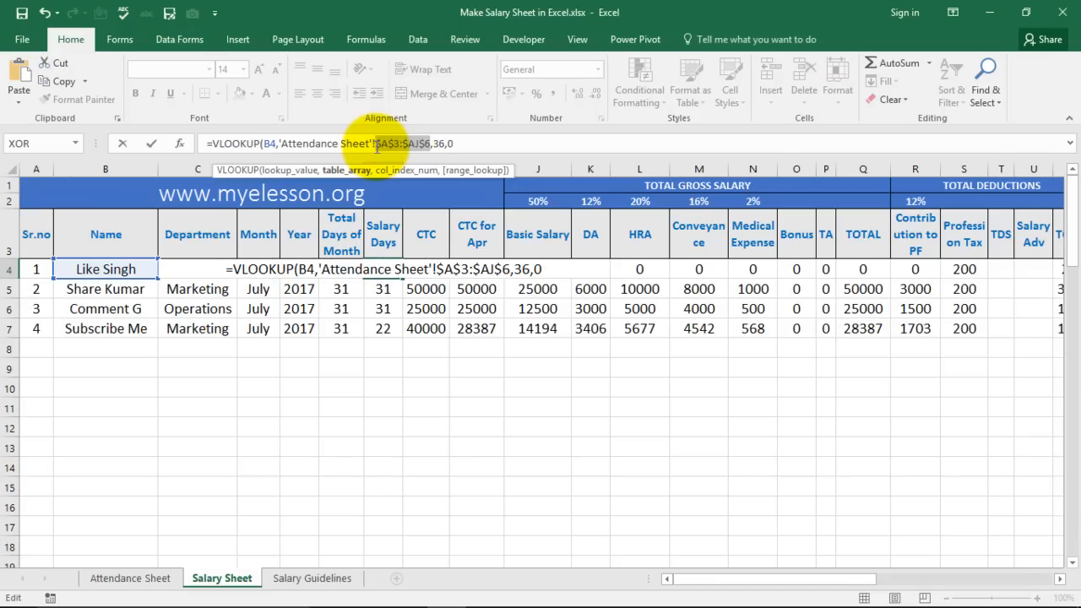
key("ctrl+Return")
Inspect the CTC for Apr formula in I4 and trace its CTC and Salary Days inputs in H4 and G4.
key("Right")
key("Left")
key("Right")
key("Right")
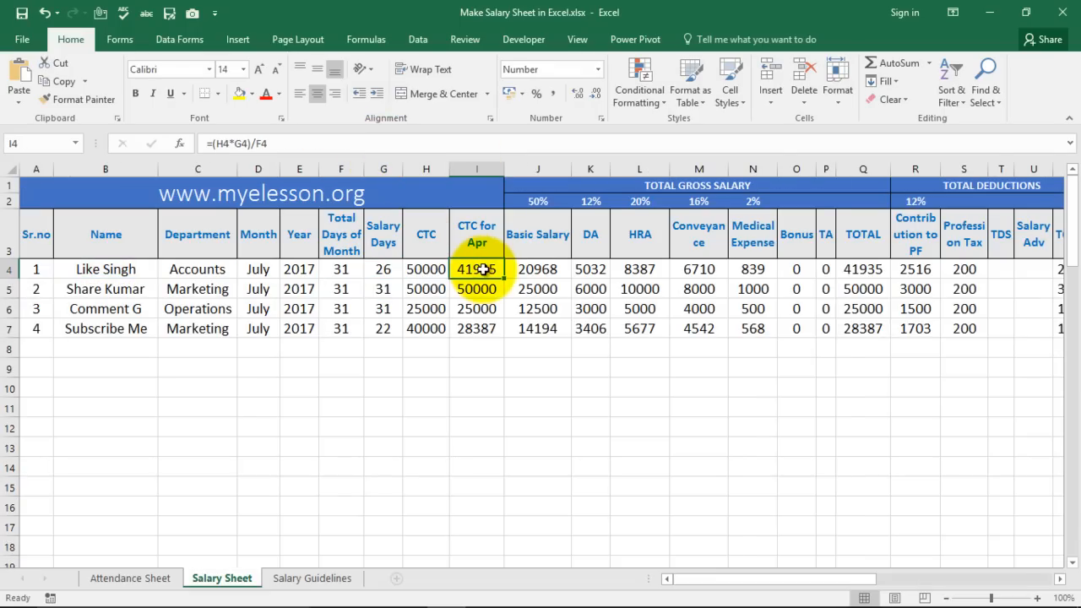
left_click(412, 267)
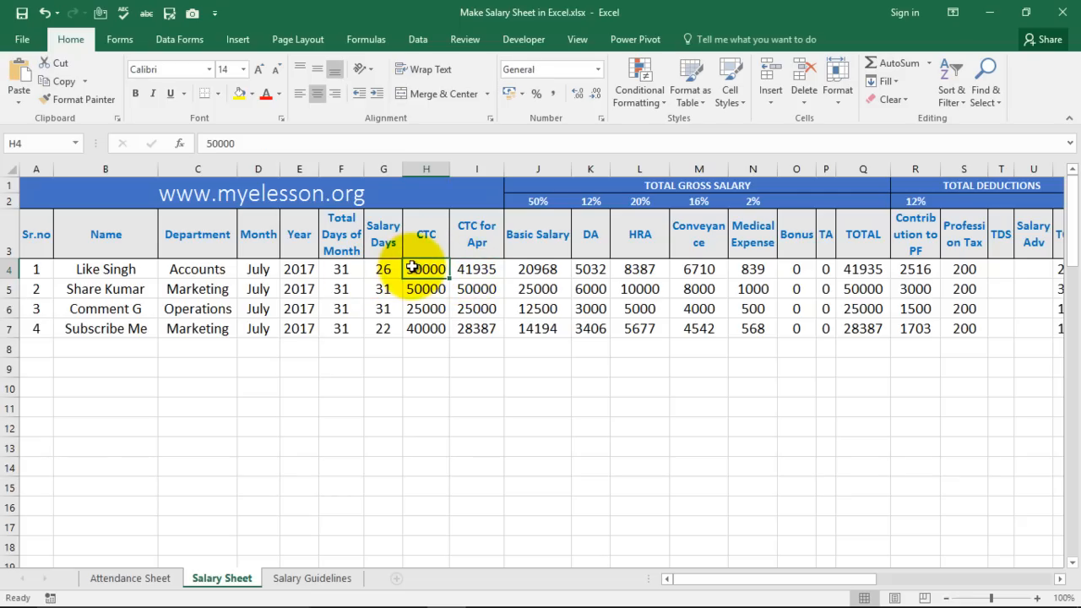
left_click(379, 271)
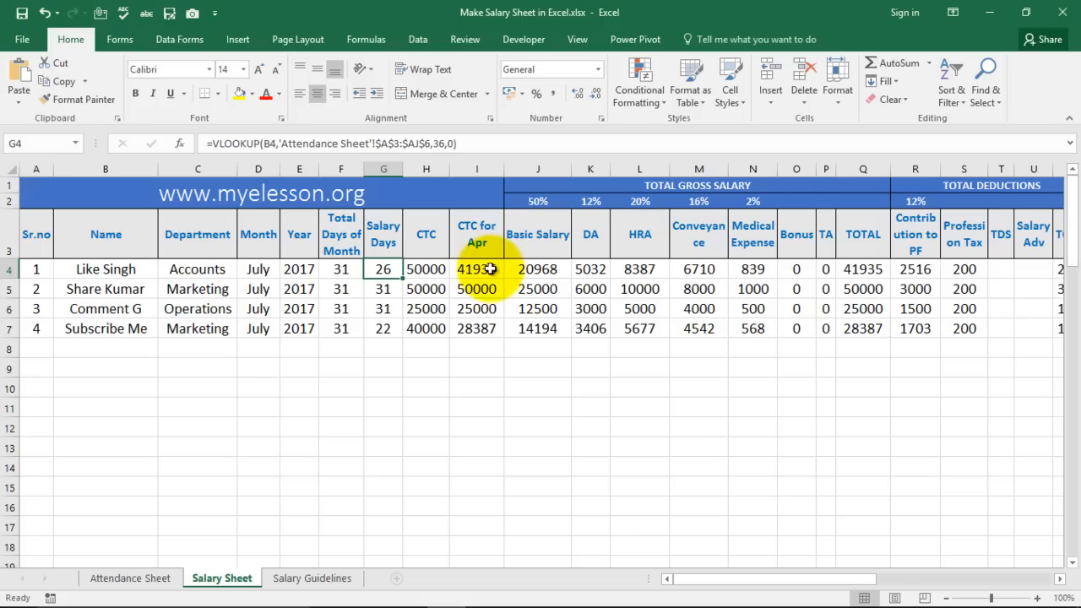
Inspect the row 4 formulas for CTC for Apr, Basic Salary, DA, HRA, Conveyance and Medical Expense in I4 through N4.
left_click(484, 268)
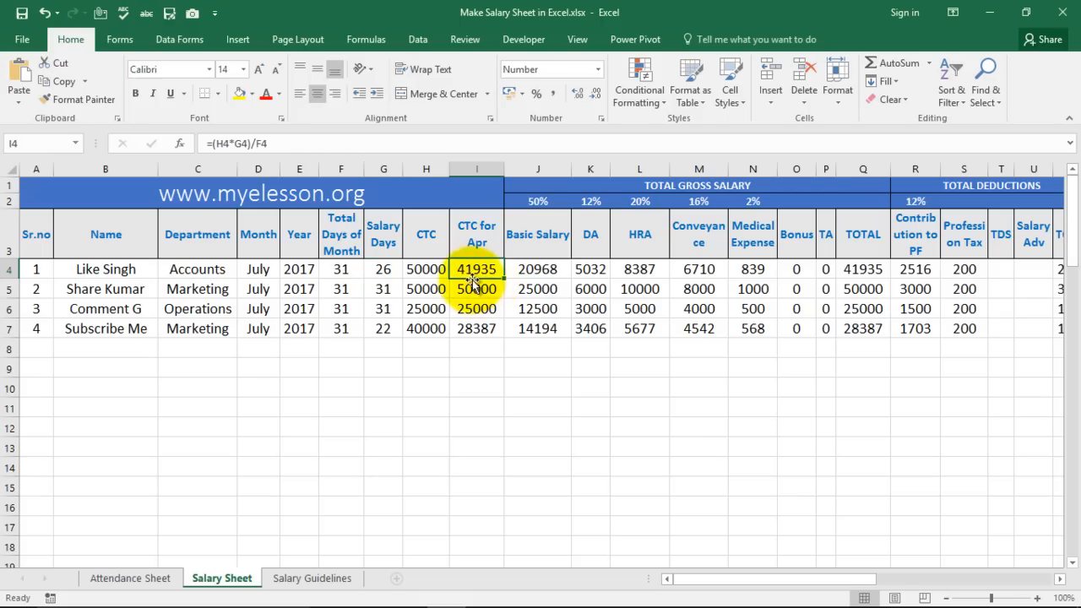
left_click(527, 269)
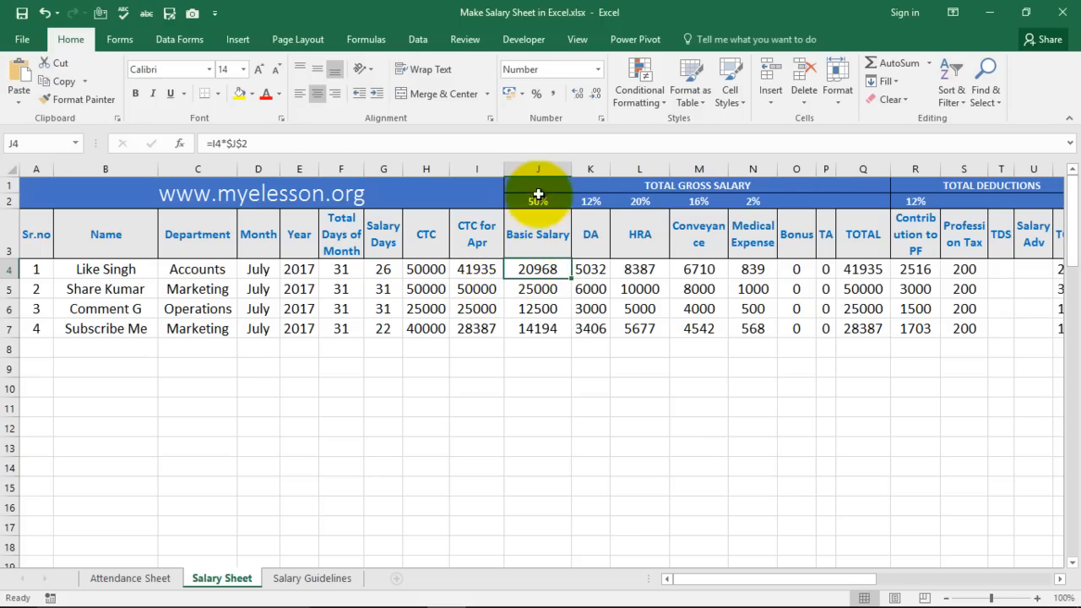
left_click(601, 271)
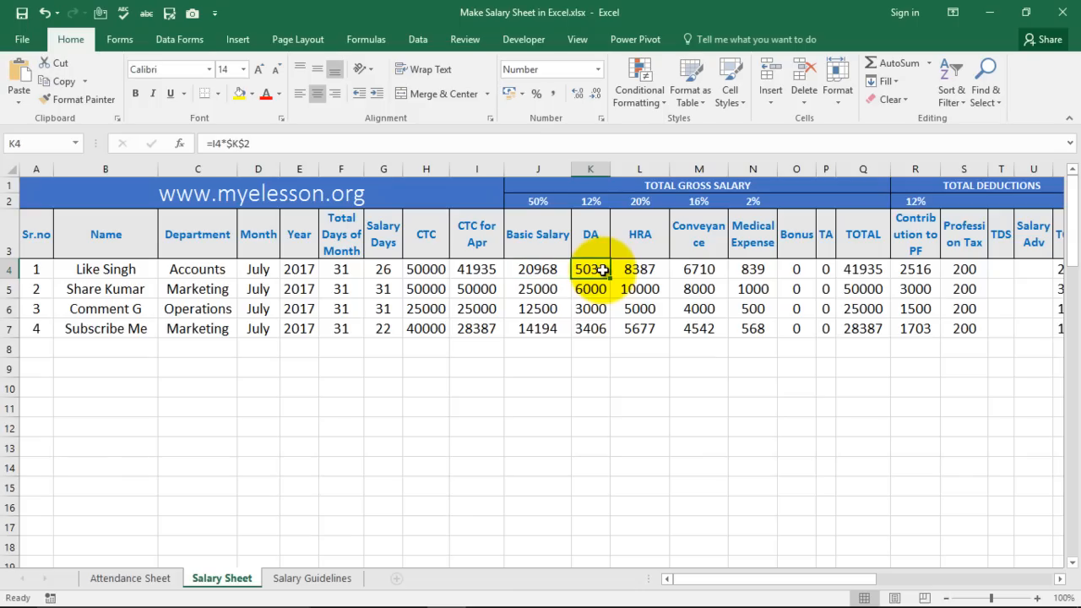
double_click(601, 270)
key("Escape")
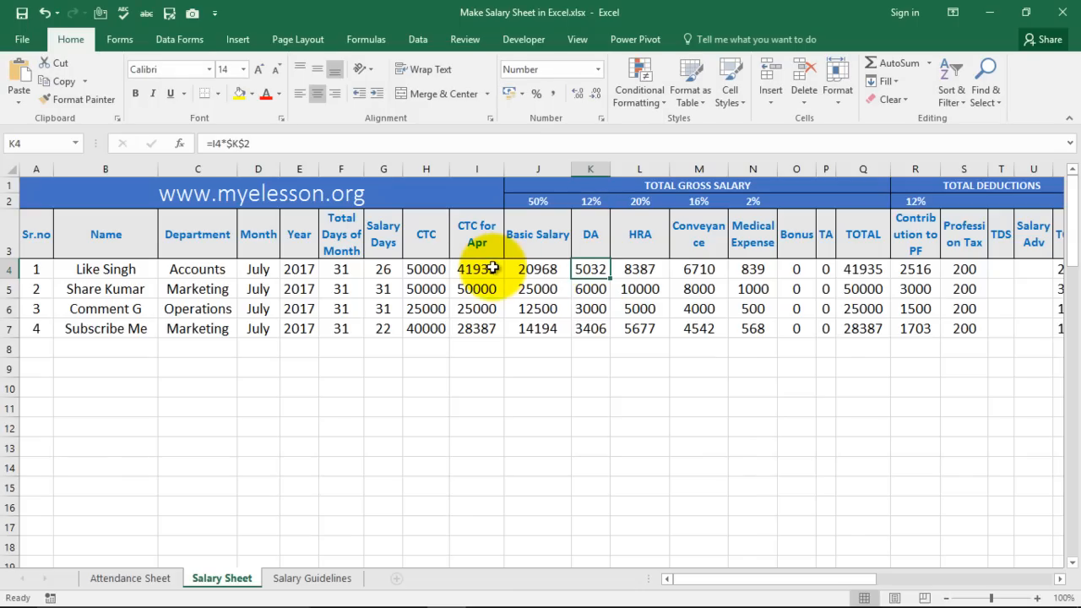
key("Right")
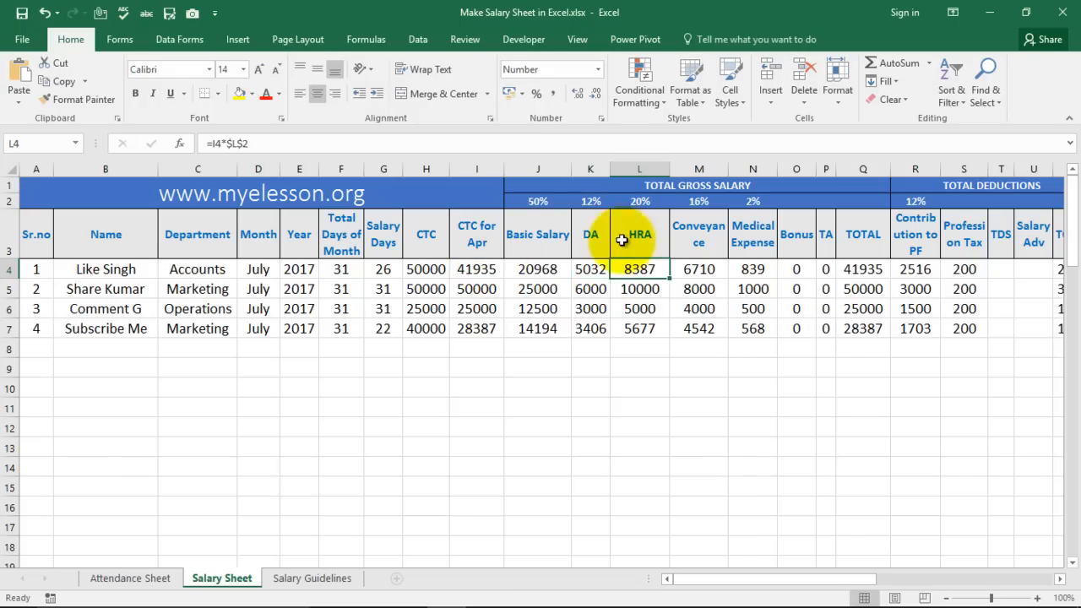
left_click(699, 268)
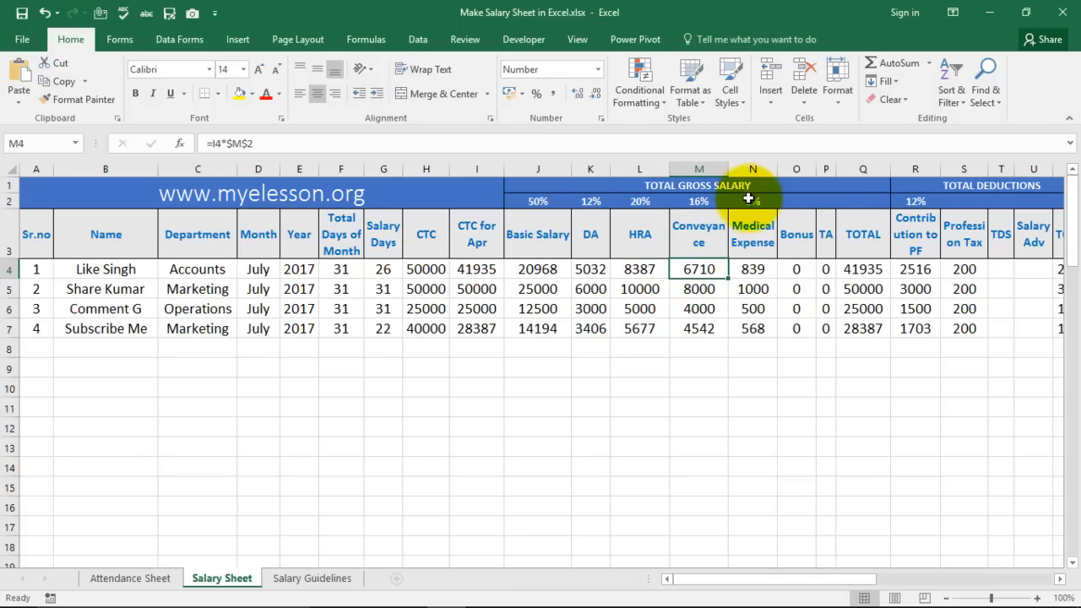
left_click(759, 269)
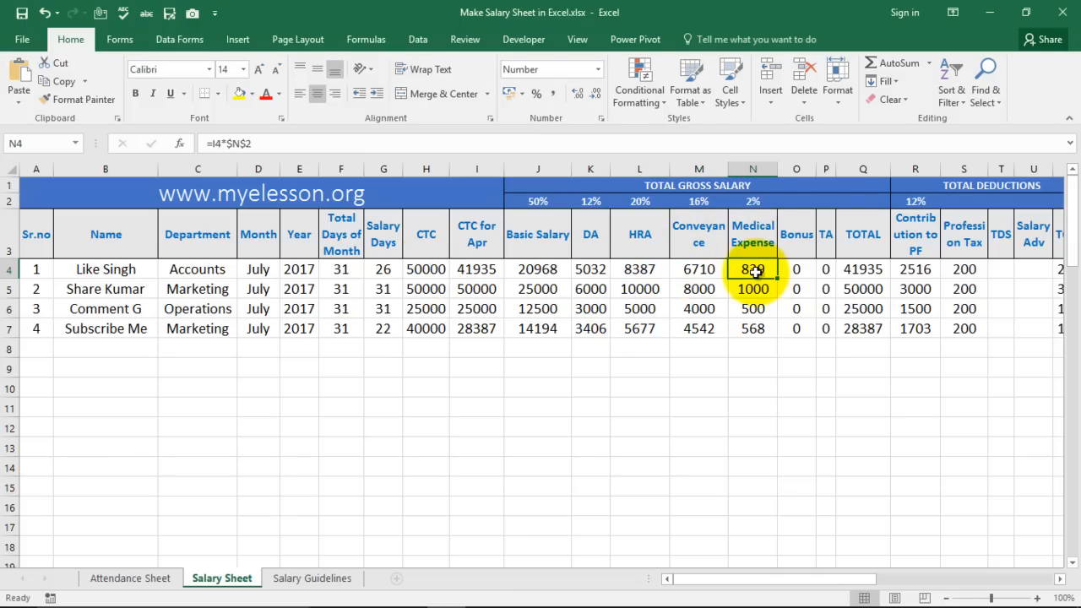
Try a Medical Expense rate of 4% in N2 and undo the change.
left_click(746, 201)
key("Left")
key("Left")
key("Left")
key("Left")
key("Down")
key("Down")
key("Down")
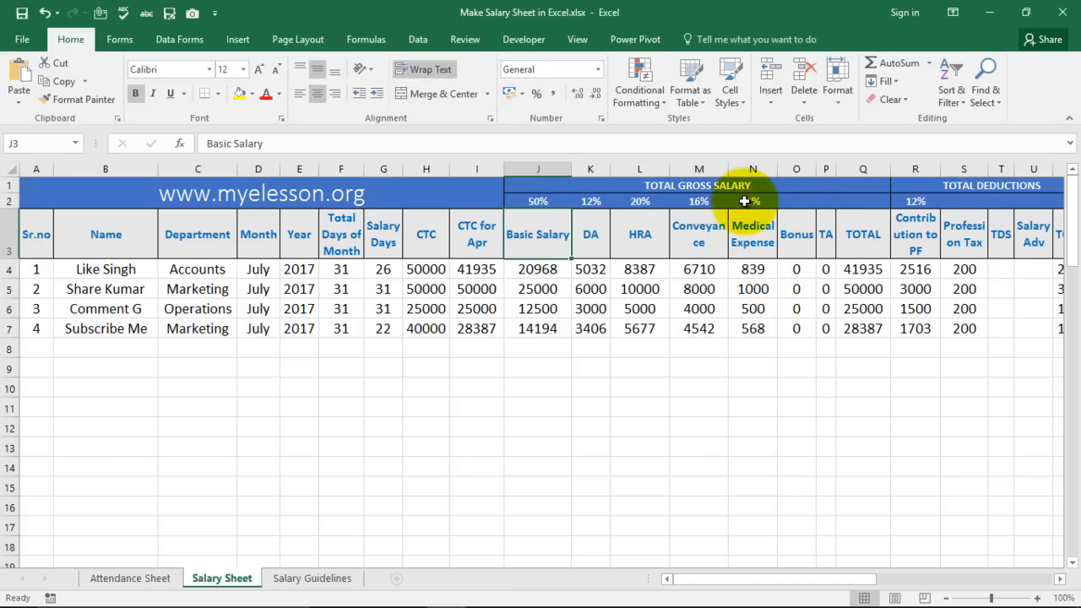
key("Right")
key("Up")
key("Right")
key("Right")
key("Right")
key("Up")
key("Up")
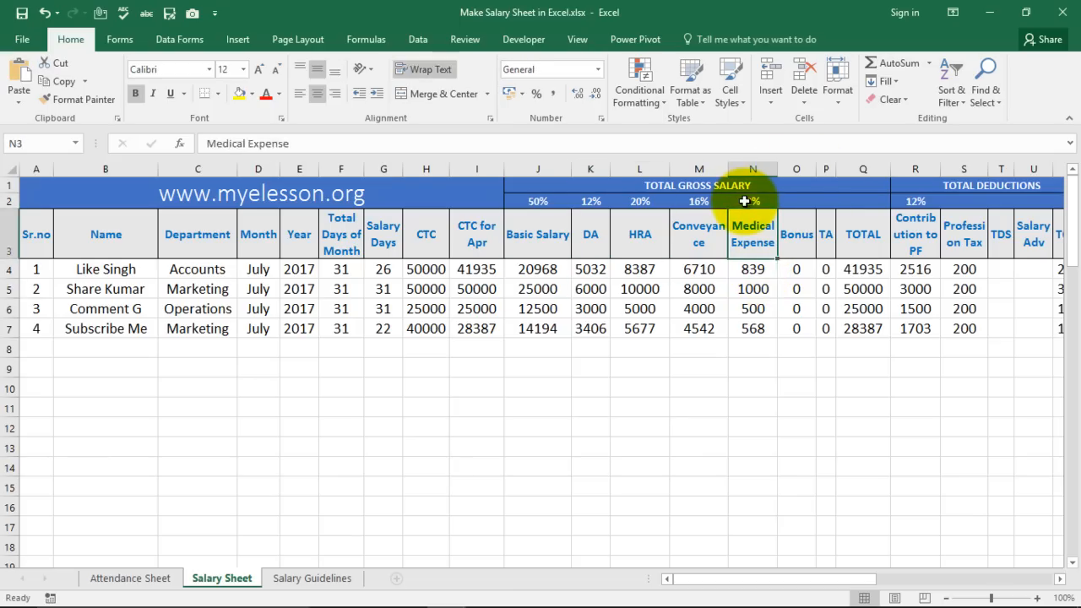
type("4")
key("Return")
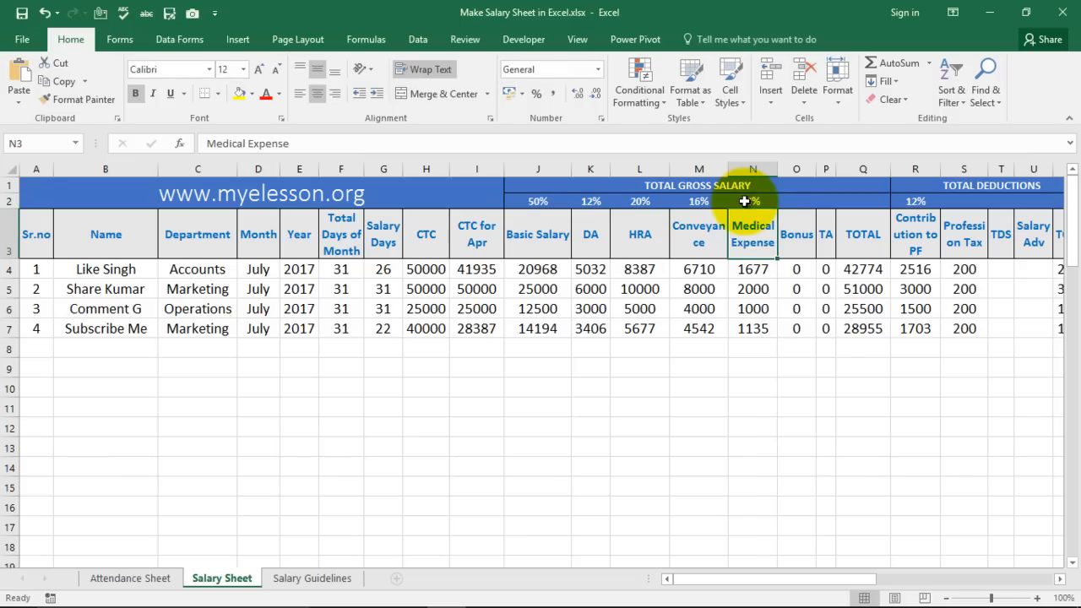
key("ctrl+z")
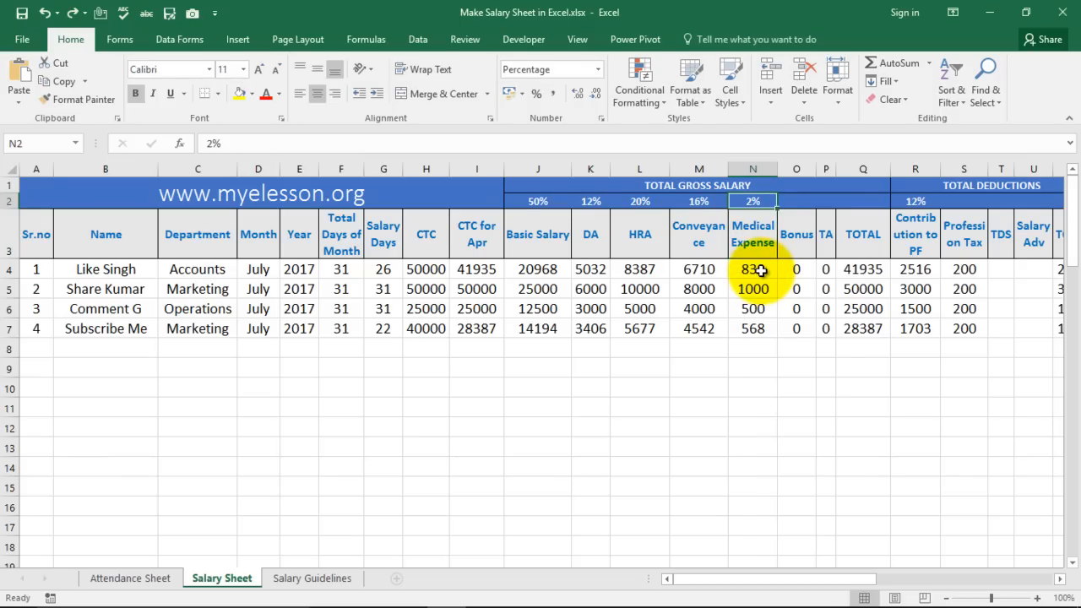
Examine row 4 from Medical Expense through Bonus, TA, the gross TOTAL formula and the deductions to NET PAYABLE.
left_click(760, 270)
key("Right")
key("Right")
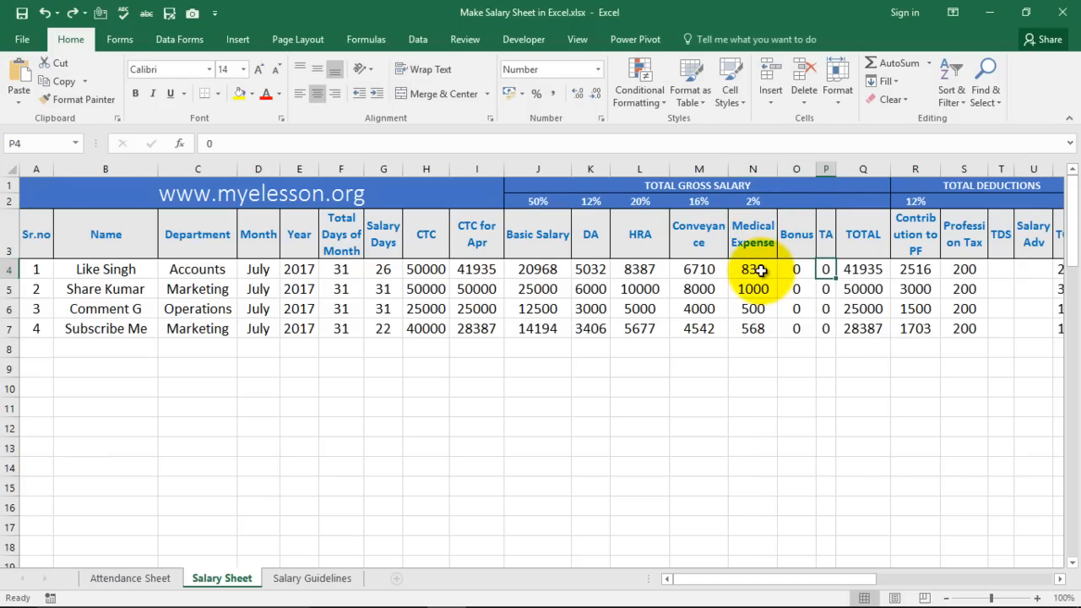
key("Right")
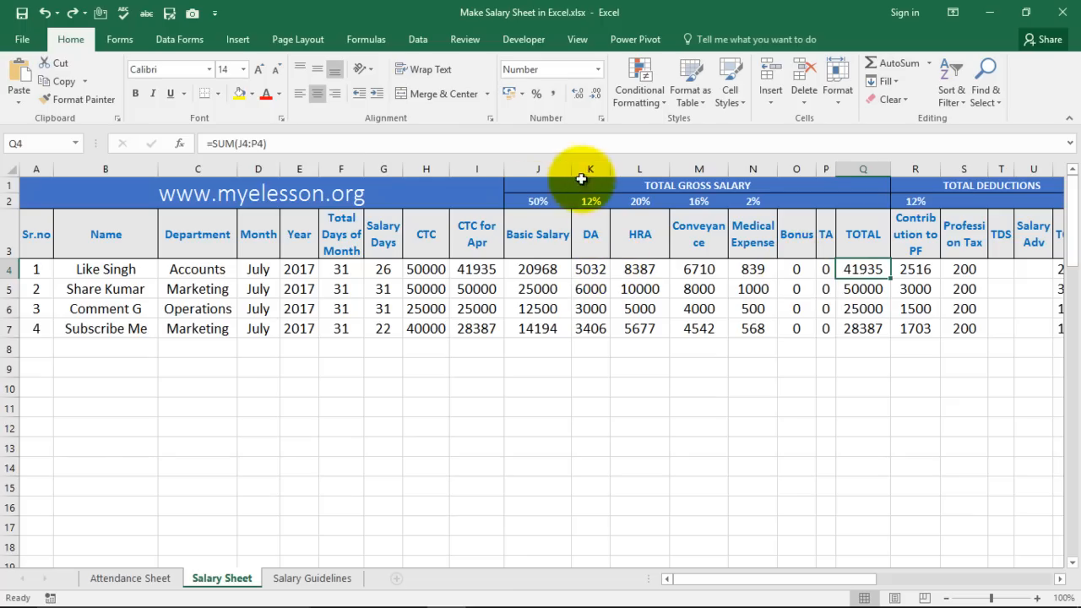
key("Right")
key("Right")
key("Right")
key("Right")
key("Right")
key("Right")
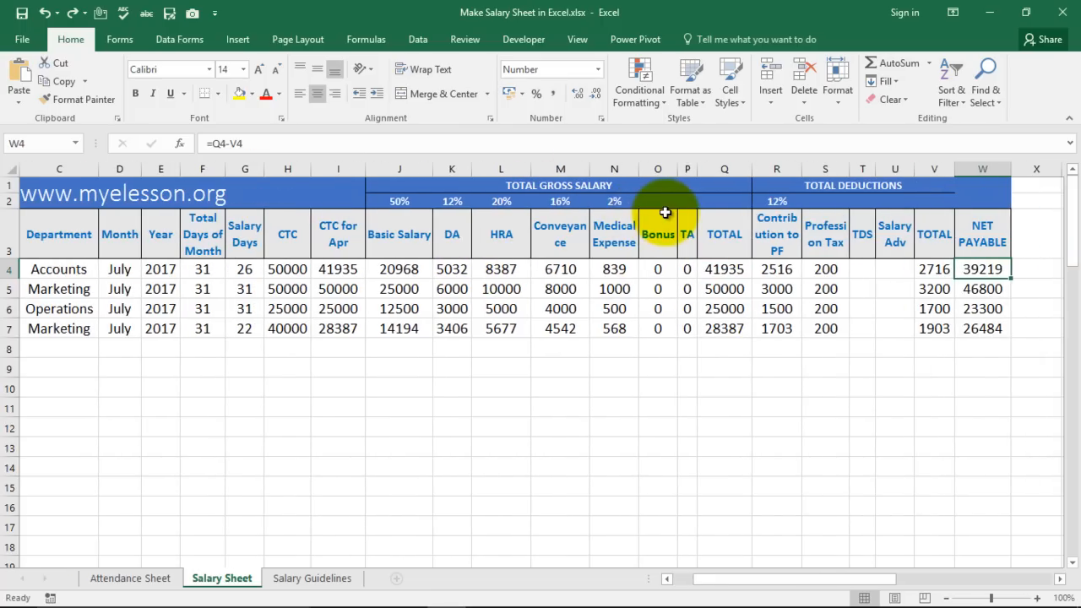
key("Right")
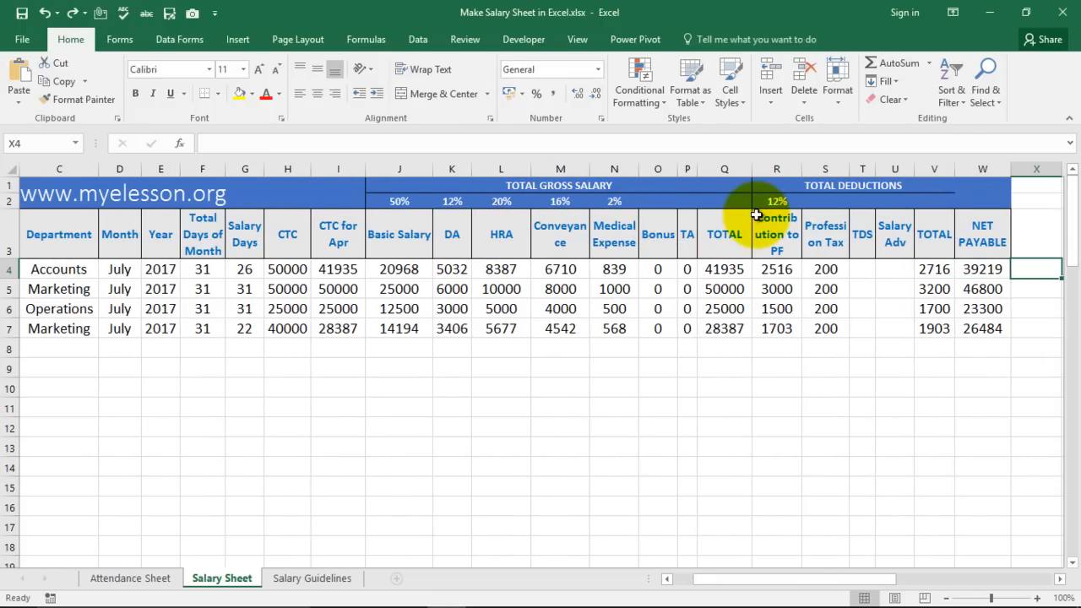
Inspect the PF contribution and its rate in R2, the Profession Tax in S4 and the NET PAYABLE formula in W4.
left_click(786, 266)
left_click(775, 221)
left_click(780, 200)
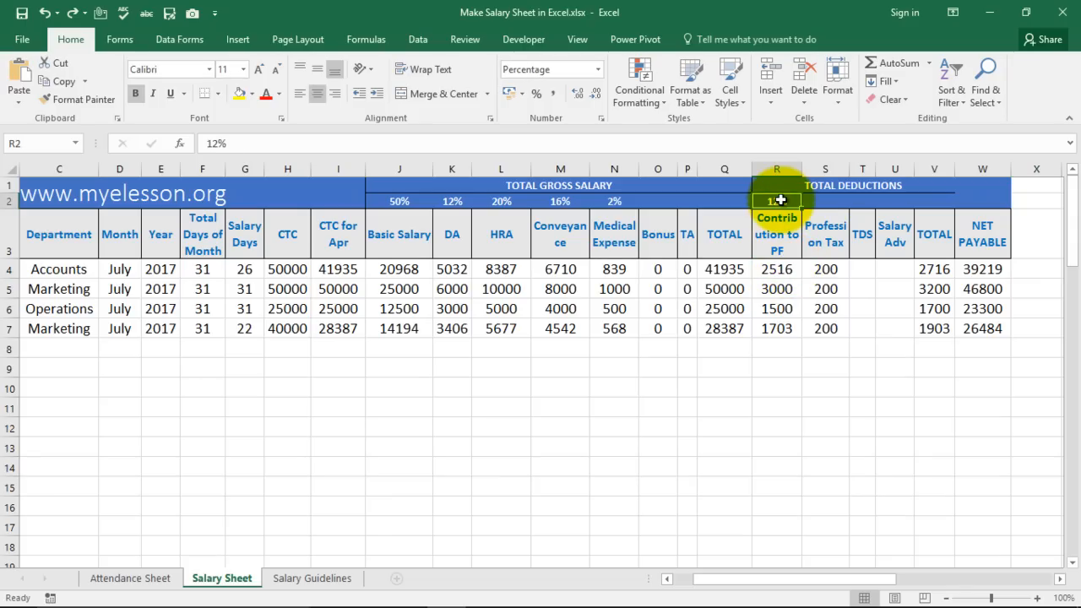
left_click(825, 268)
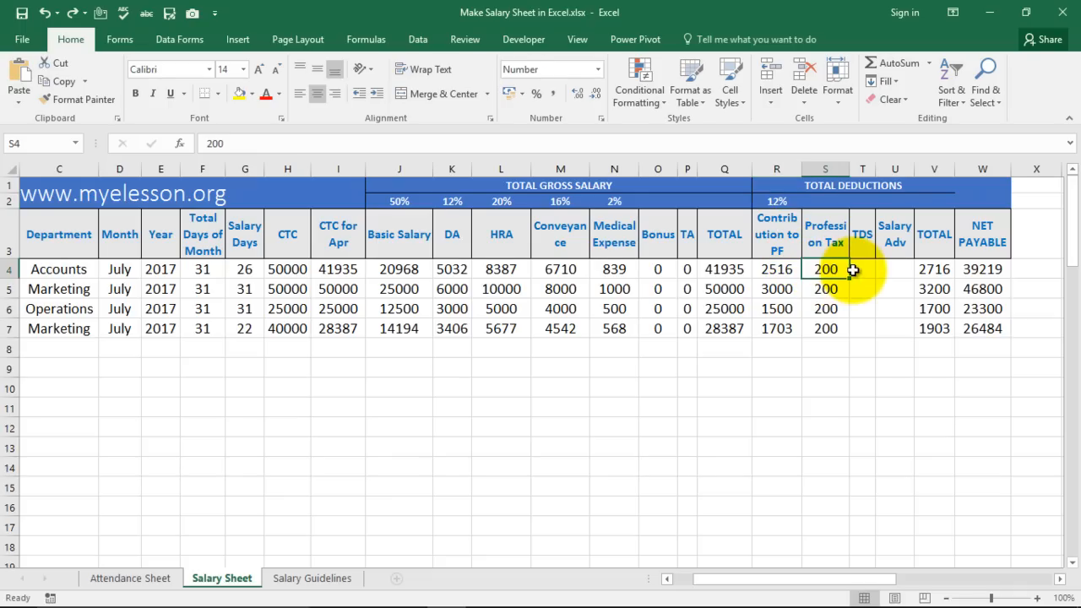
left_click(966, 269)
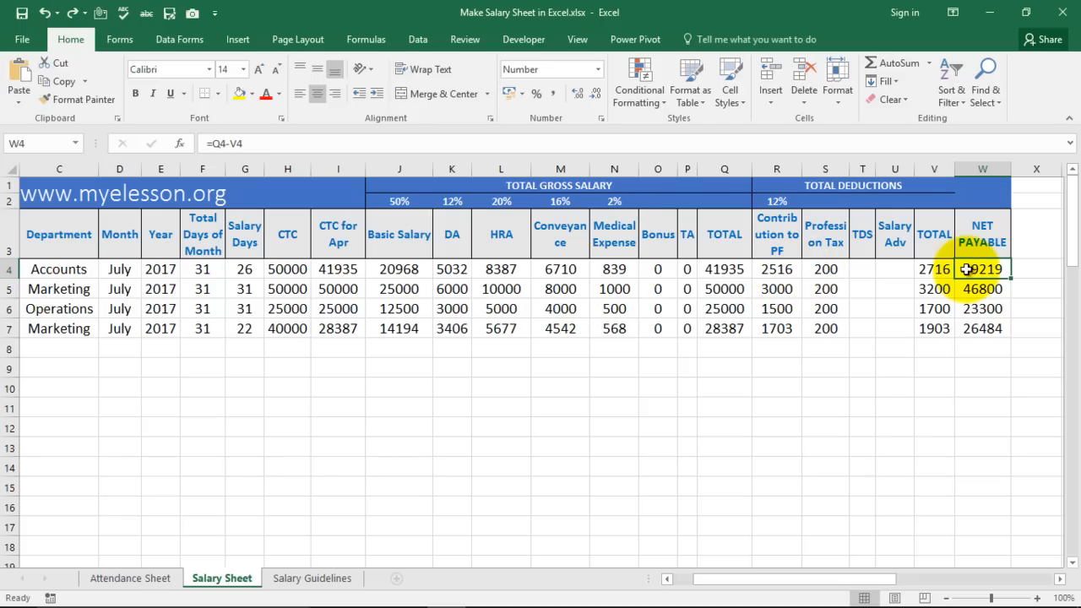
Review the component recommendations on the Salary Guidelines sheet, then return through the Salary Sheet to the Attendance Sheet.
left_click(307, 579)
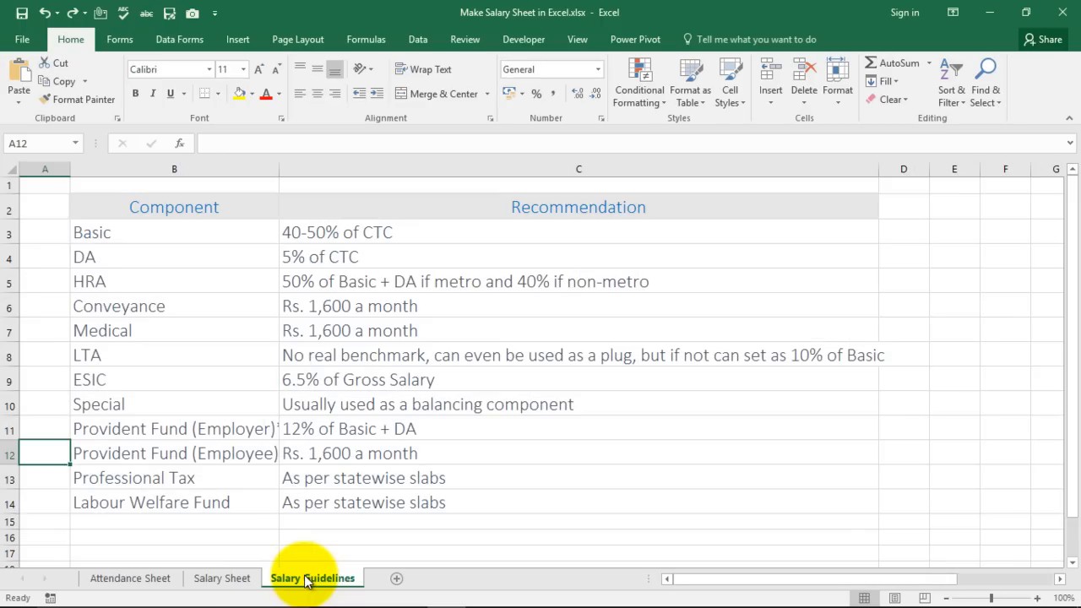
left_click(221, 578)
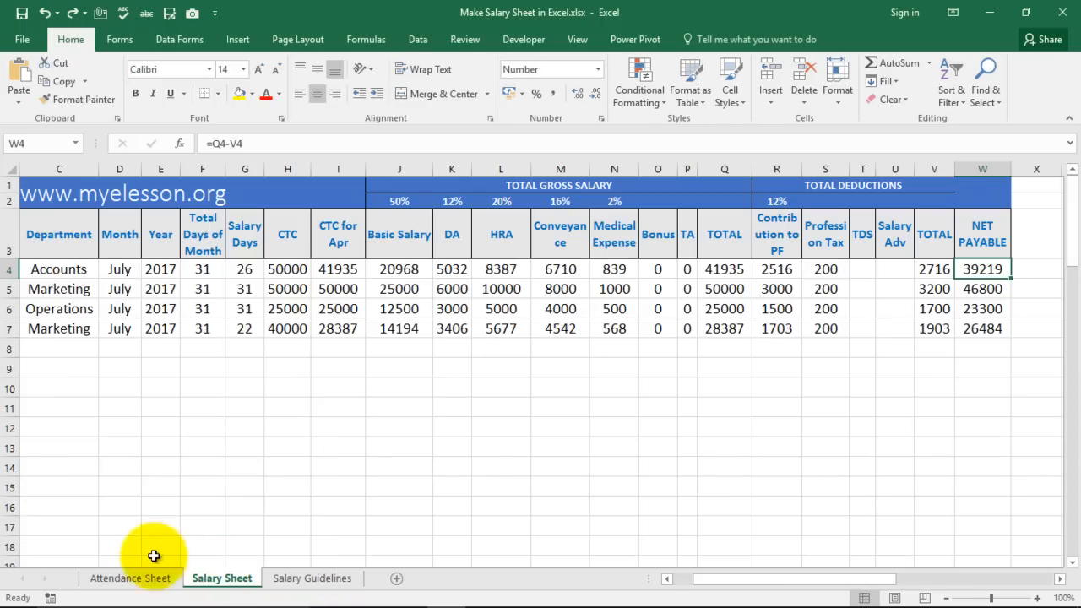
left_click(131, 578)
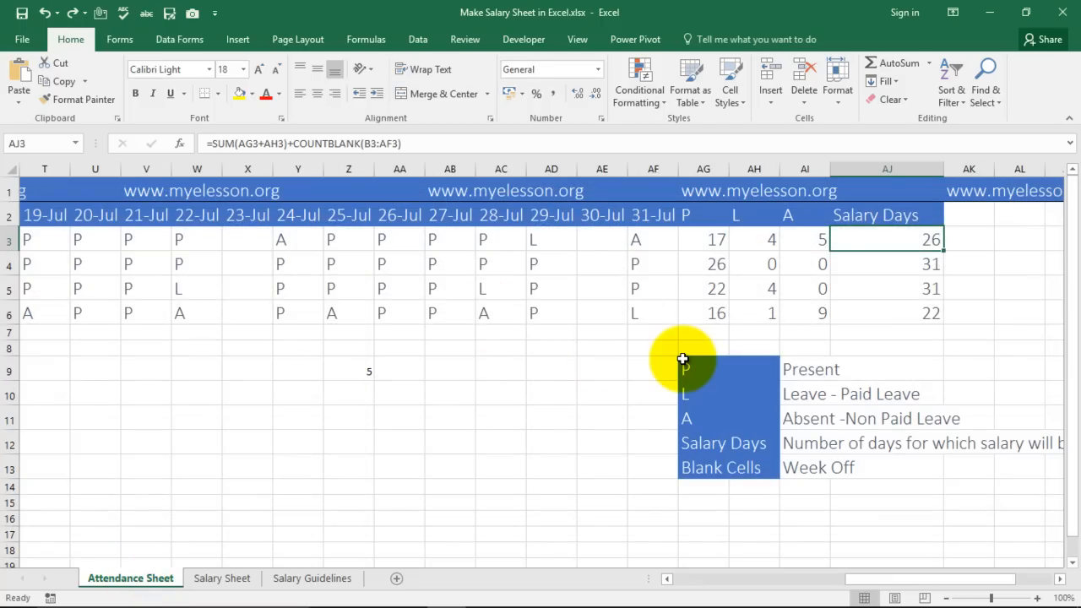